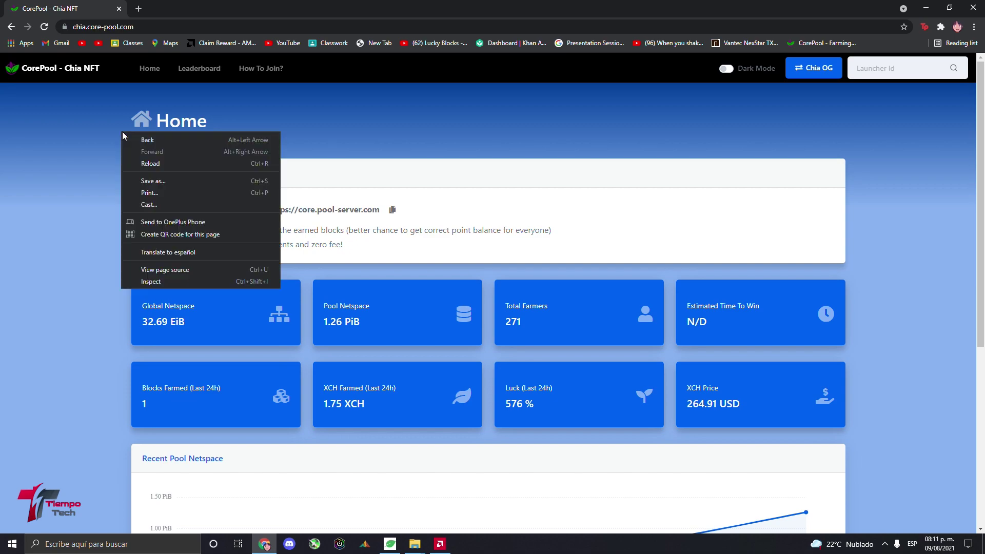
# Reload the CorePool Chia NFT page, visit the Chia OG site and return to the Chia NFT site.
pyautogui.click(167, 162)
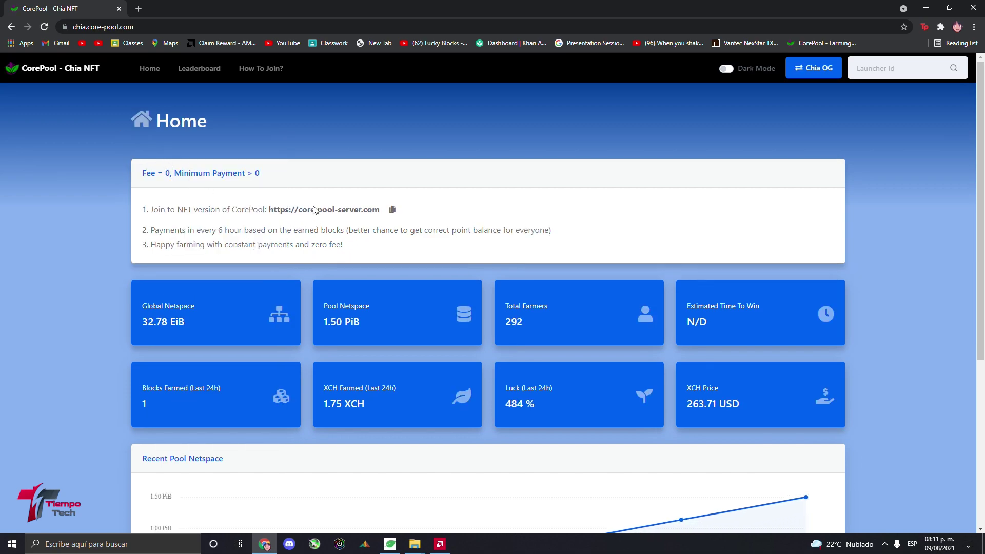
pyautogui.click(818, 74)
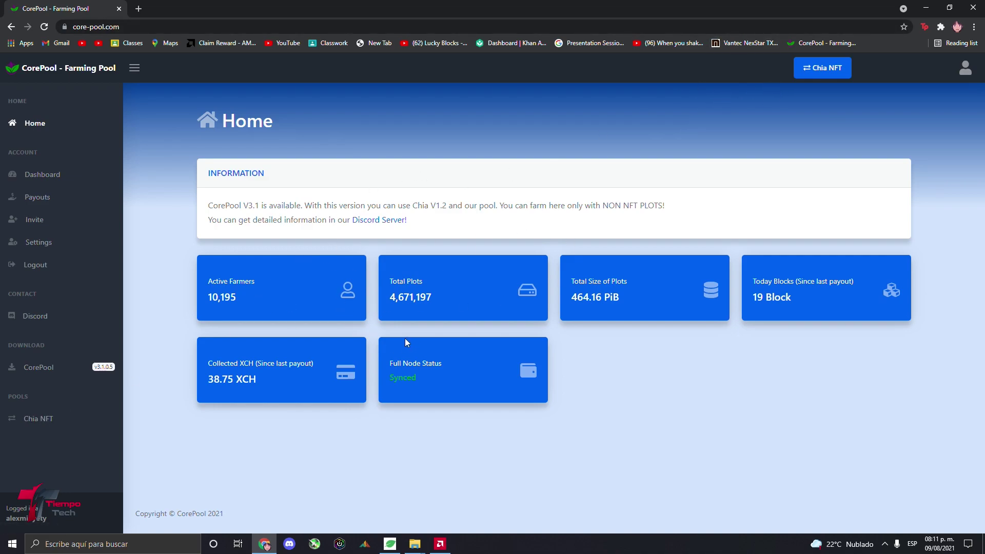
pyautogui.click(812, 71)
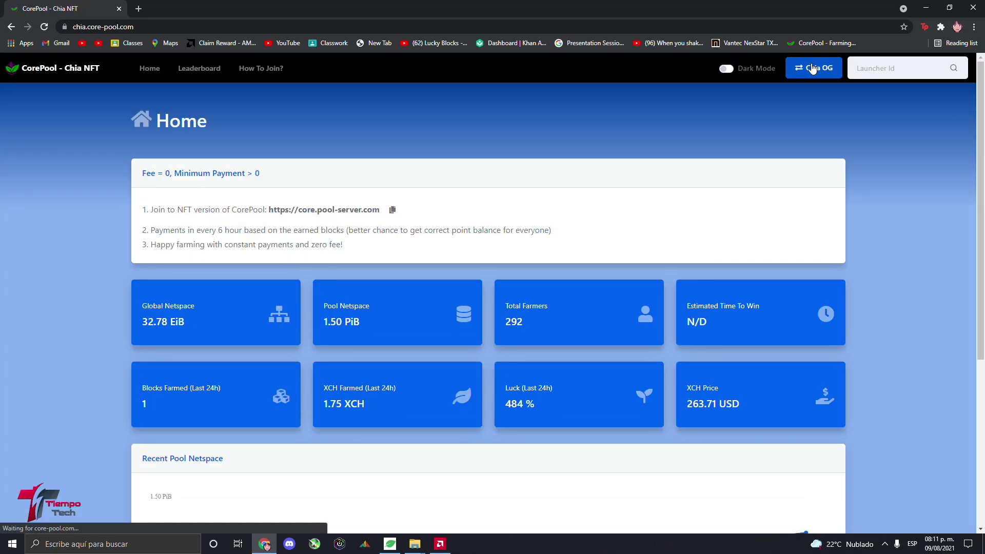
# Examine the pool's netspace, farmer, block and XCH price statistics, the netspace chart and the recently found blocks.
pyautogui.scroll(-1, 518, 213)
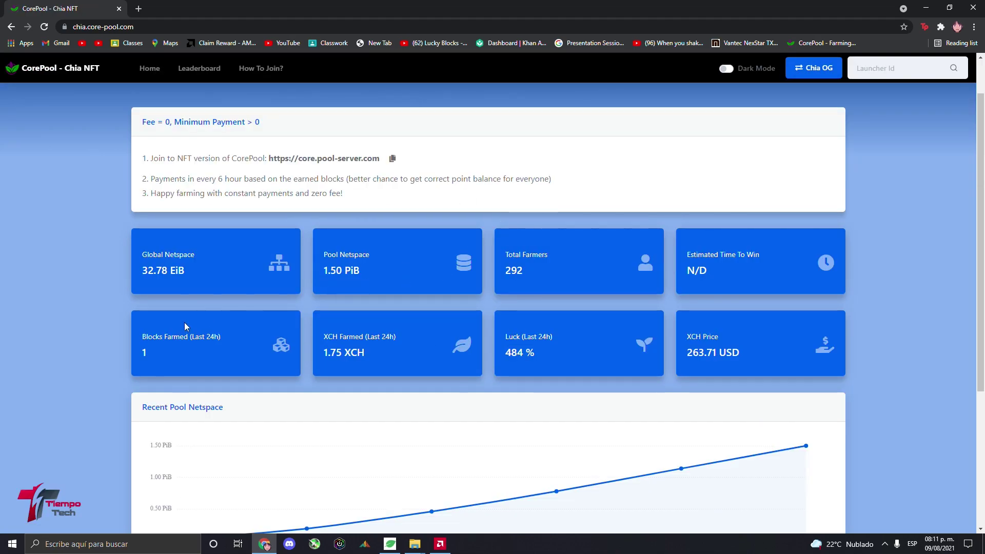
pyautogui.scroll(-2, 354, 372)
pyautogui.scroll(3, 461, 374)
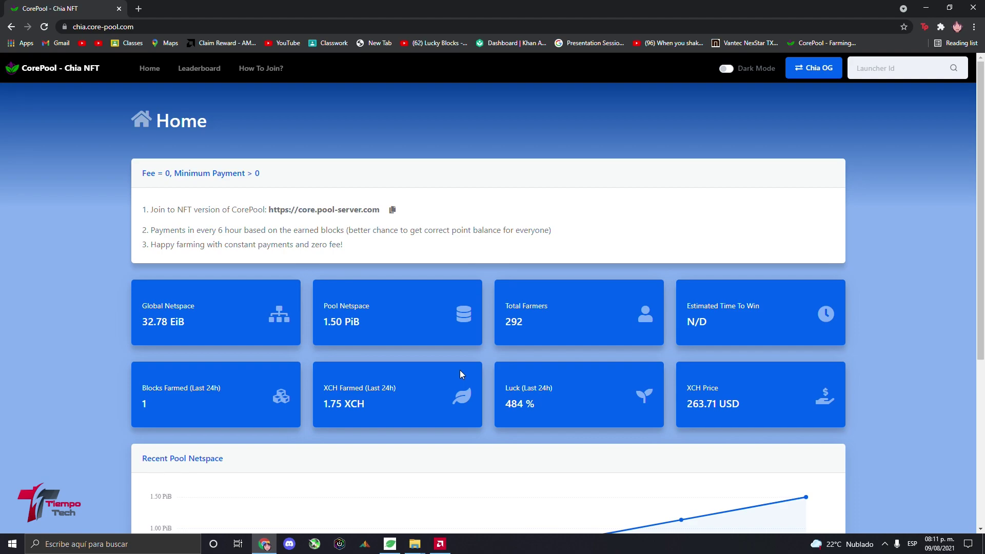
pyautogui.scroll(-1, 468, 340)
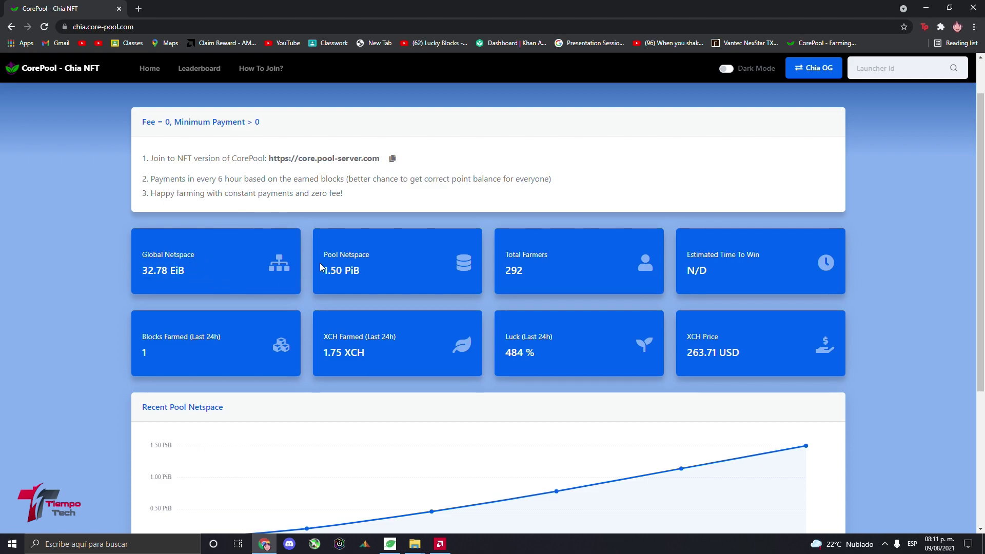
pyautogui.moveTo(325, 271); pyautogui.dragTo(364, 275)
pyautogui.click(507, 275)
pyautogui.moveTo(689, 353); pyautogui.dragTo(734, 348)
pyautogui.click(145, 353)
pyautogui.scroll(-3, 164, 351)
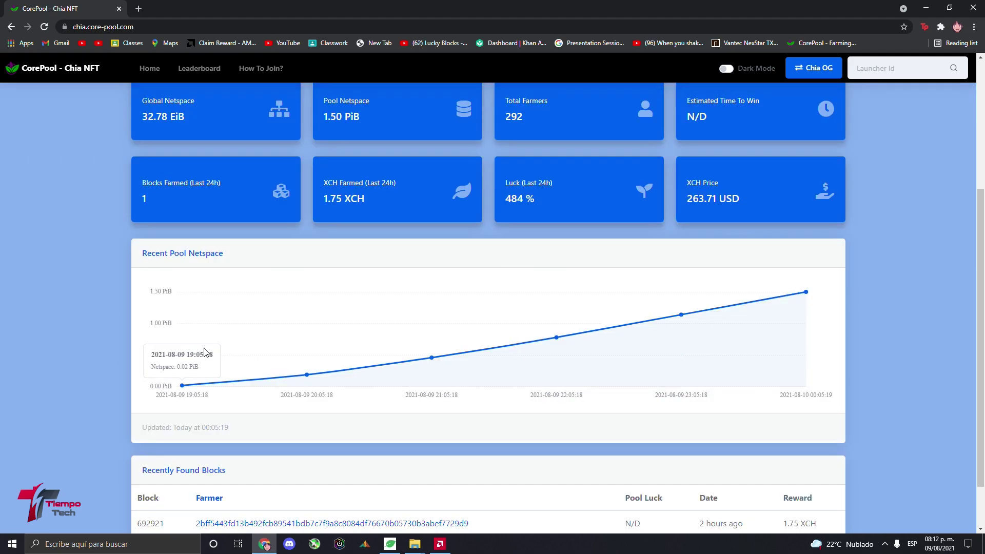
pyautogui.scroll(-1, 282, 392)
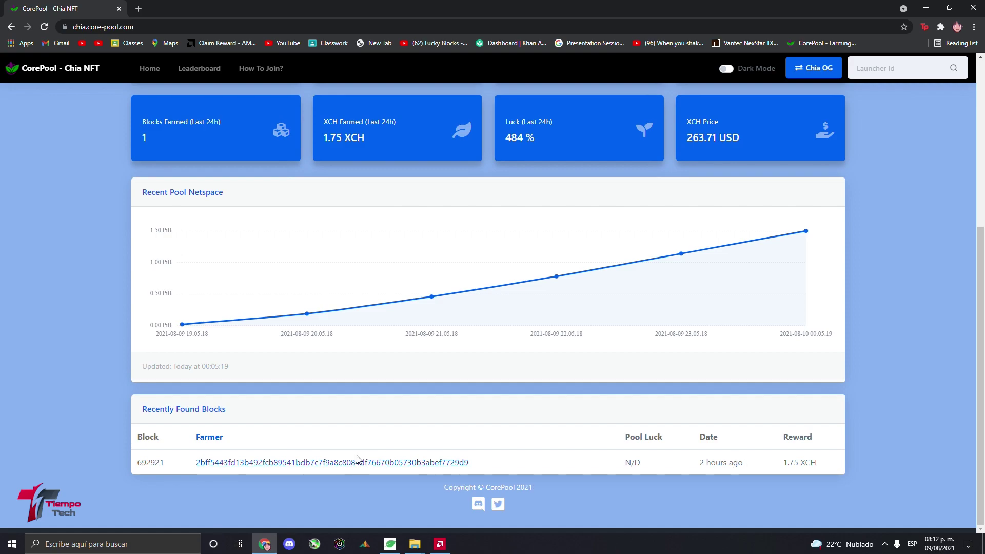
pyautogui.scroll(3, 356, 446)
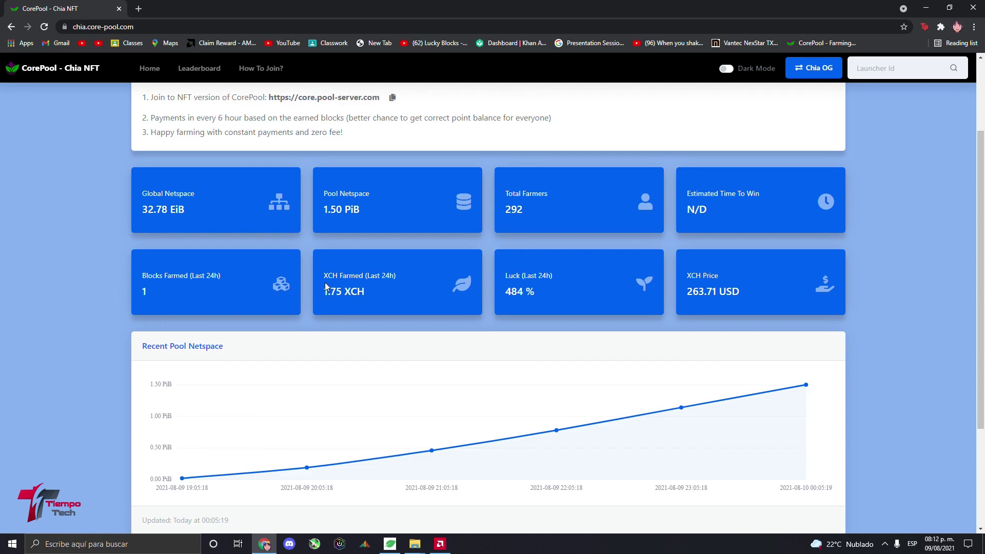
pyautogui.scroll(-3, 325, 287)
pyautogui.scroll(5, 445, 313)
# Translate the CorePool Chia NFT page into Spanish.
pyautogui.rightClick(535, 207)
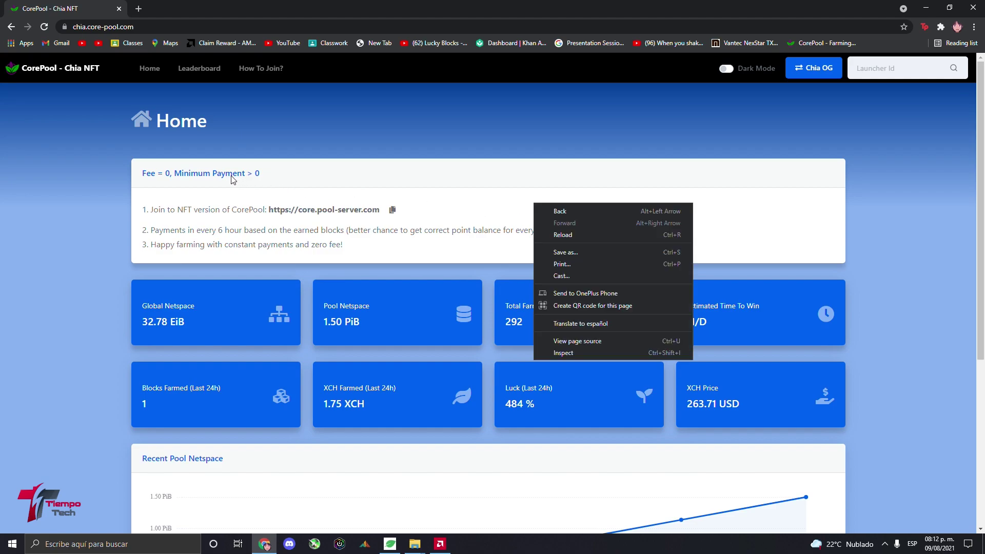
pyautogui.click(354, 172)
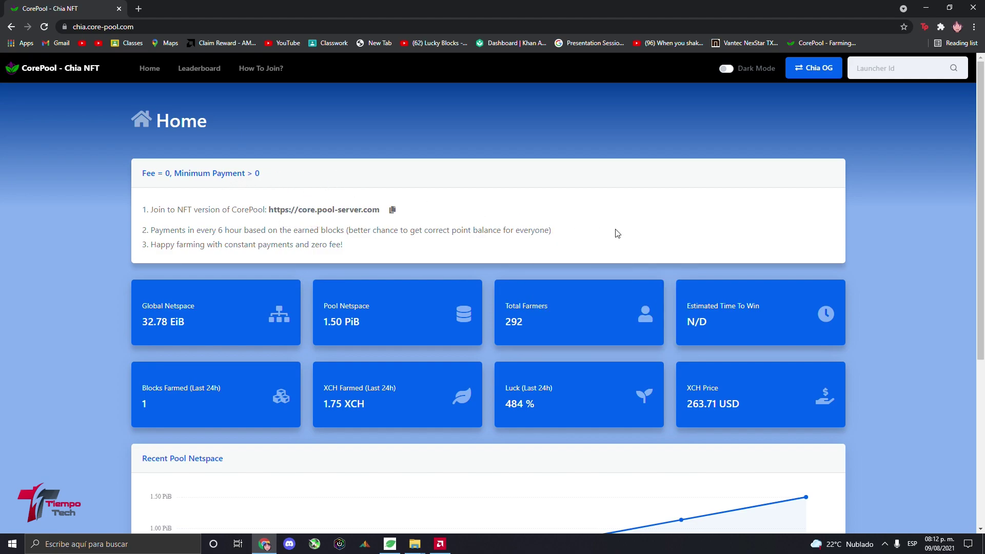
pyautogui.rightClick(641, 227)
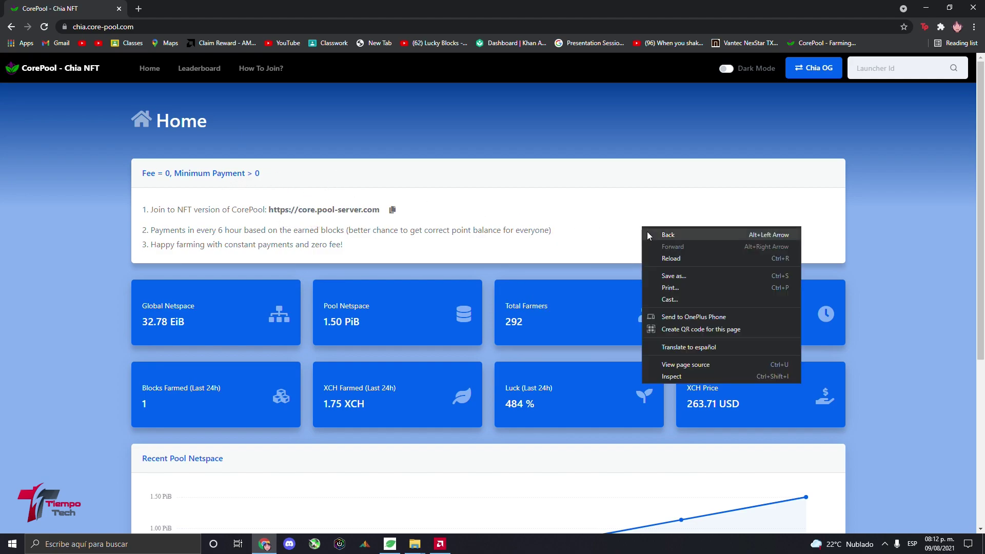
pyautogui.click(684, 347)
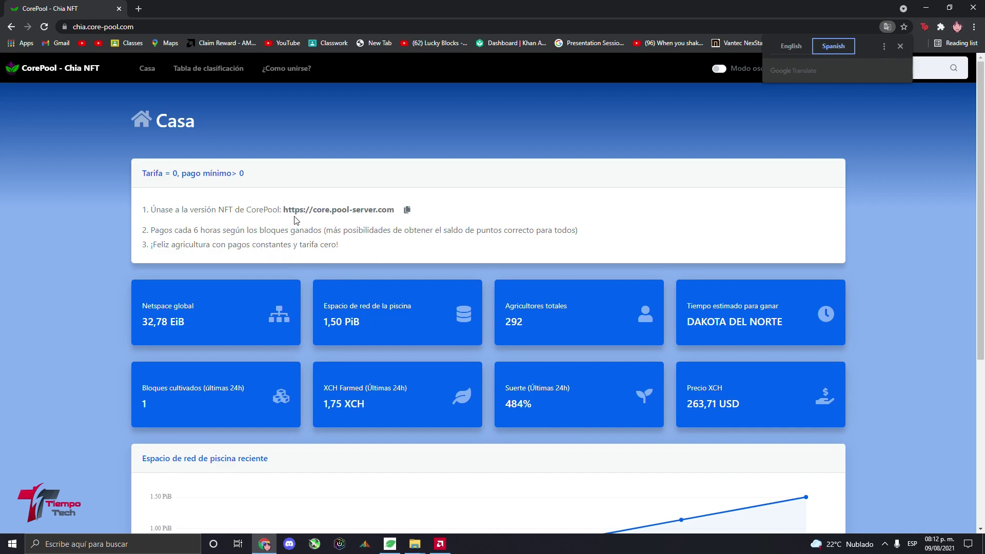
pyautogui.scroll(-1, 305, 226)
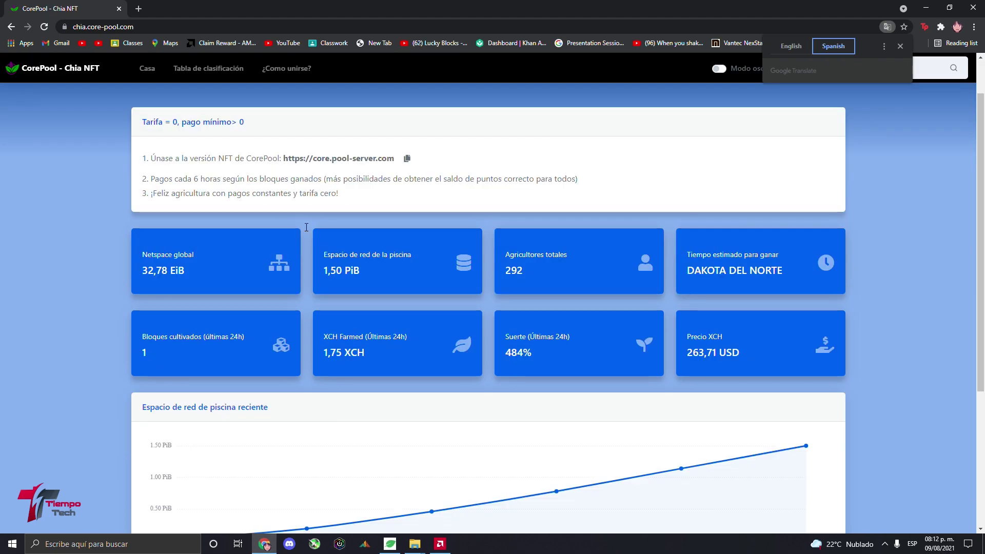
pyautogui.scroll(-2, 361, 237)
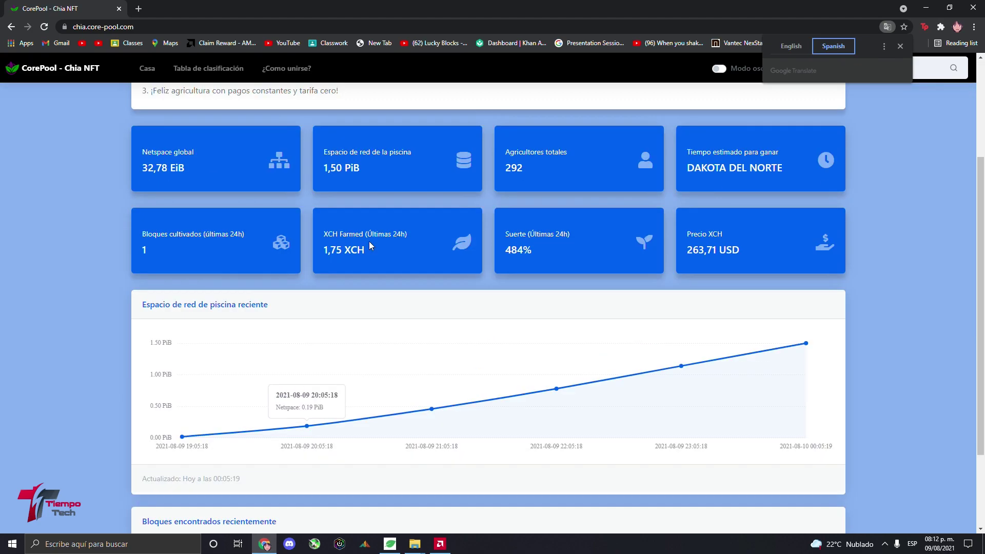
pyautogui.scroll(3, 369, 242)
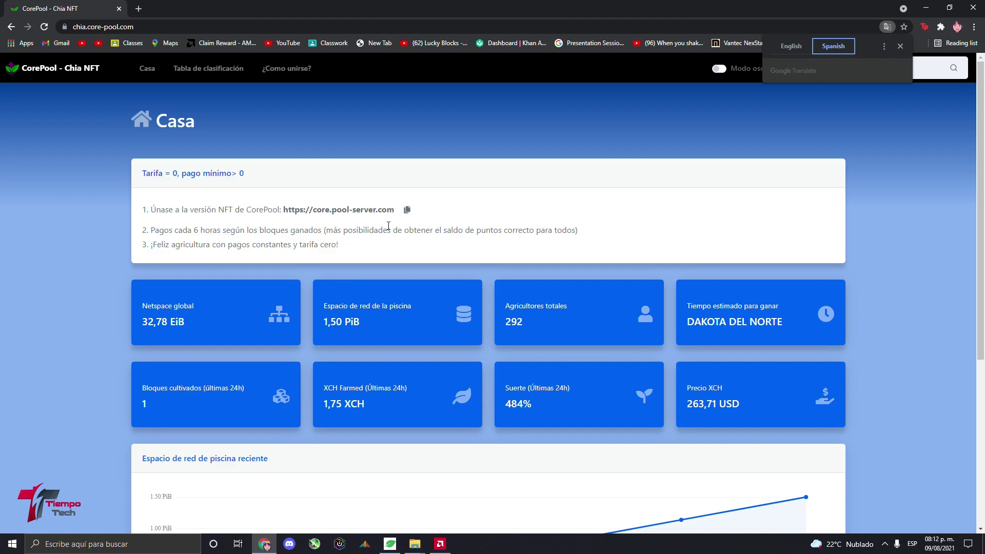
pyautogui.moveTo(284, 210); pyautogui.dragTo(390, 212)
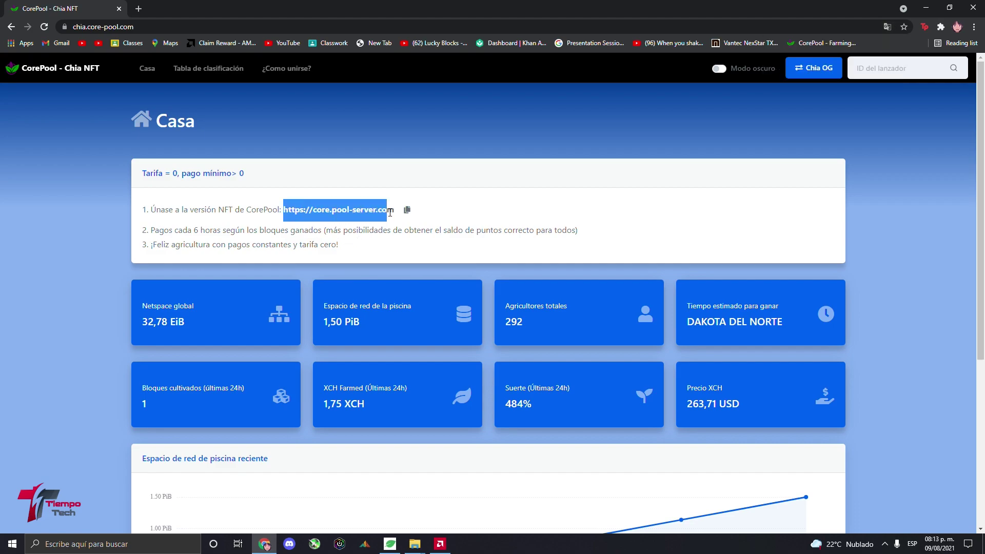
pyautogui.click(406, 210)
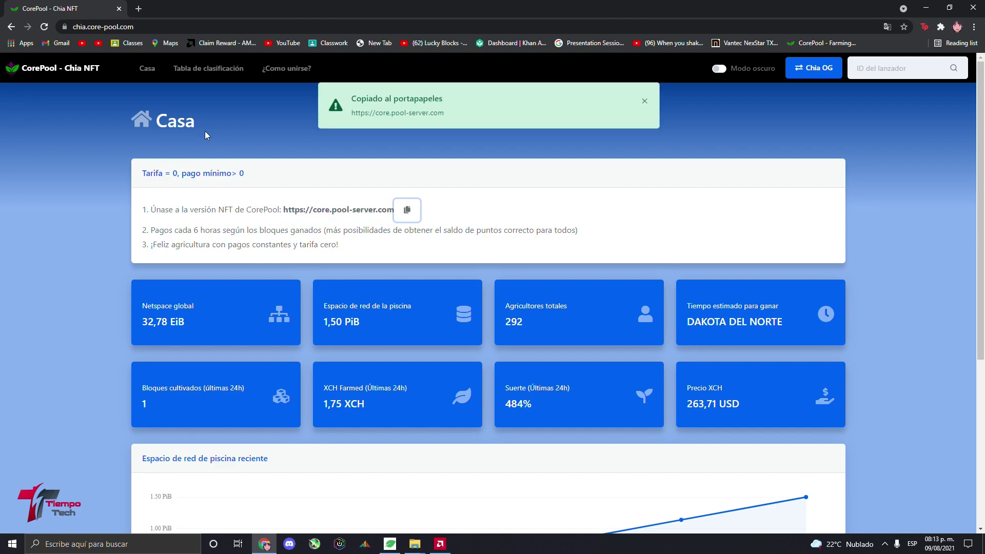
# Switch to the Chia Blockchain app and open the pool overview to review the Blue Chinchilla plot NFT.
pyautogui.click(390, 543)
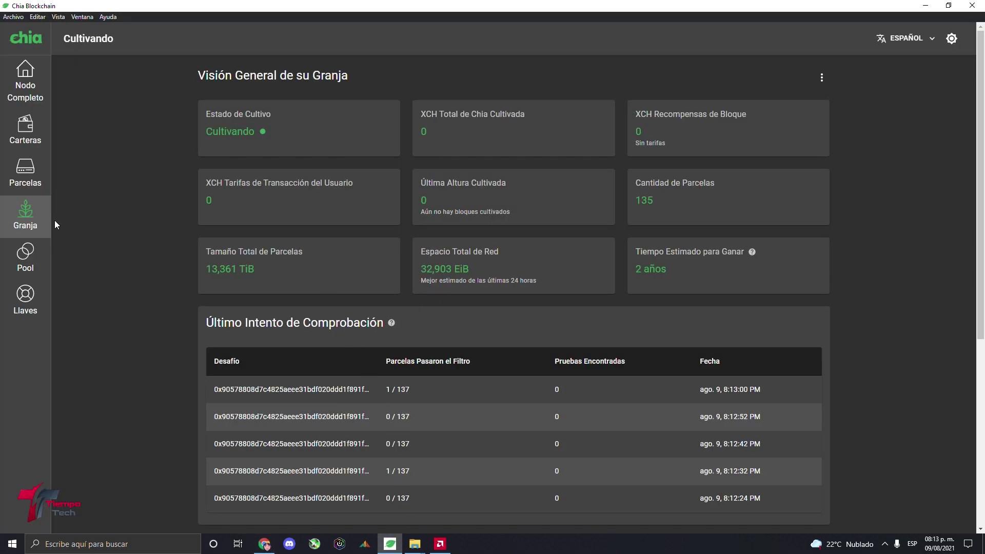
pyautogui.click(25, 257)
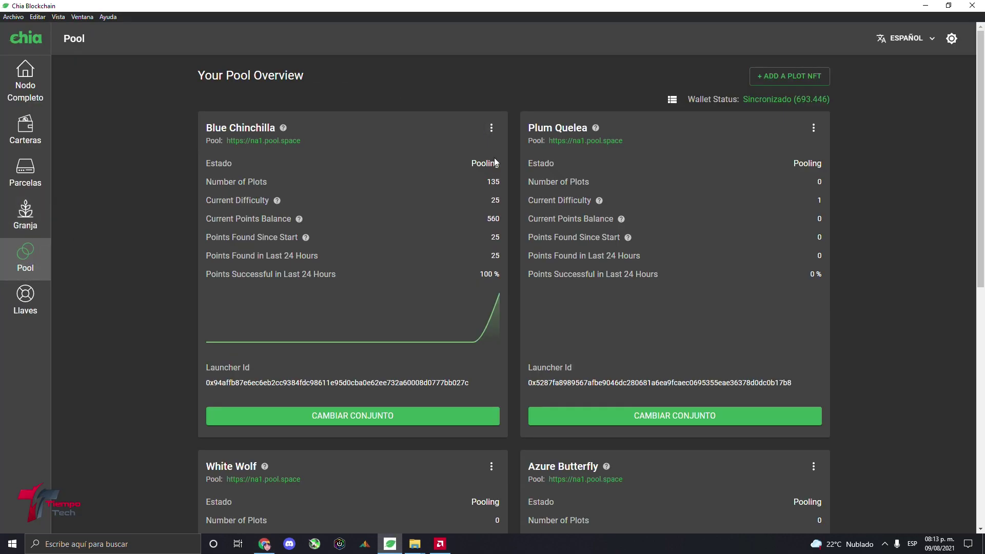
pyautogui.moveTo(206, 127); pyautogui.dragTo(372, 279)
pyautogui.click(376, 169)
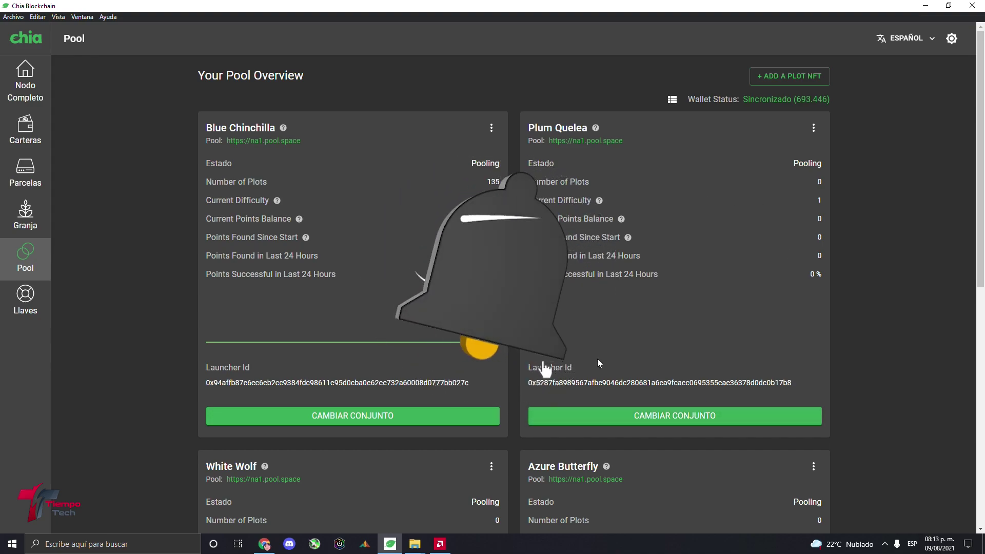
pyautogui.click(650, 416)
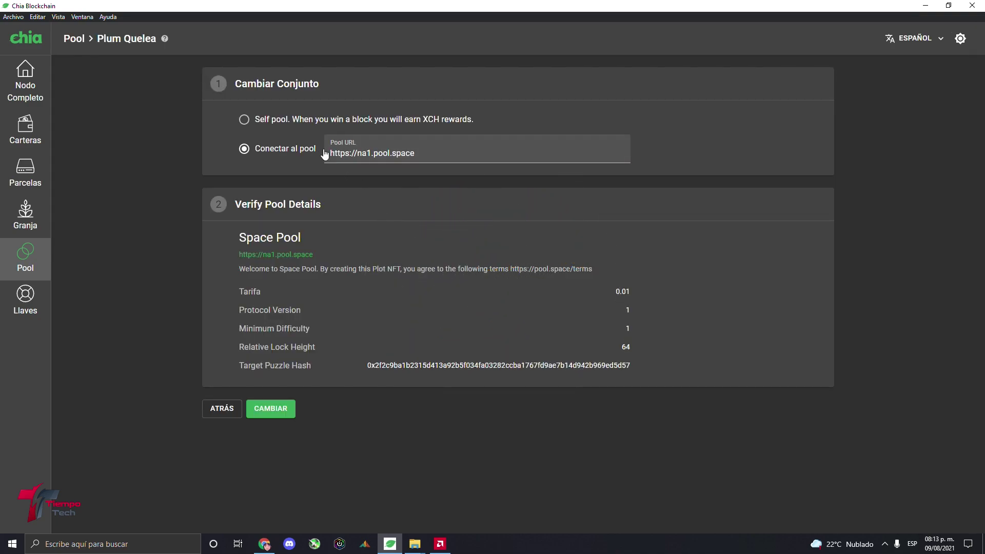
pyautogui.moveTo(436, 149); pyautogui.dragTo(300, 159)
pyautogui.hotkey('ctrl', 'v')
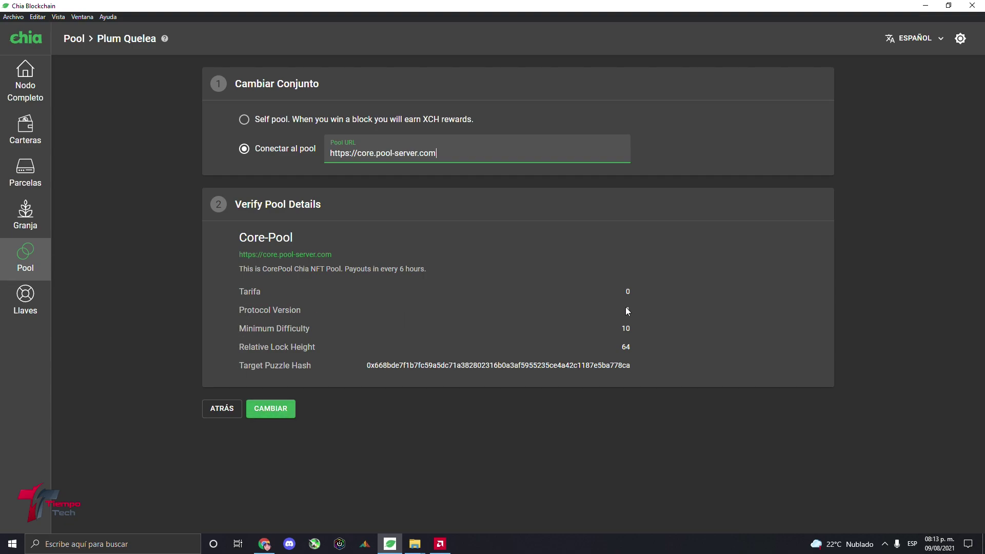
pyautogui.click(272, 410)
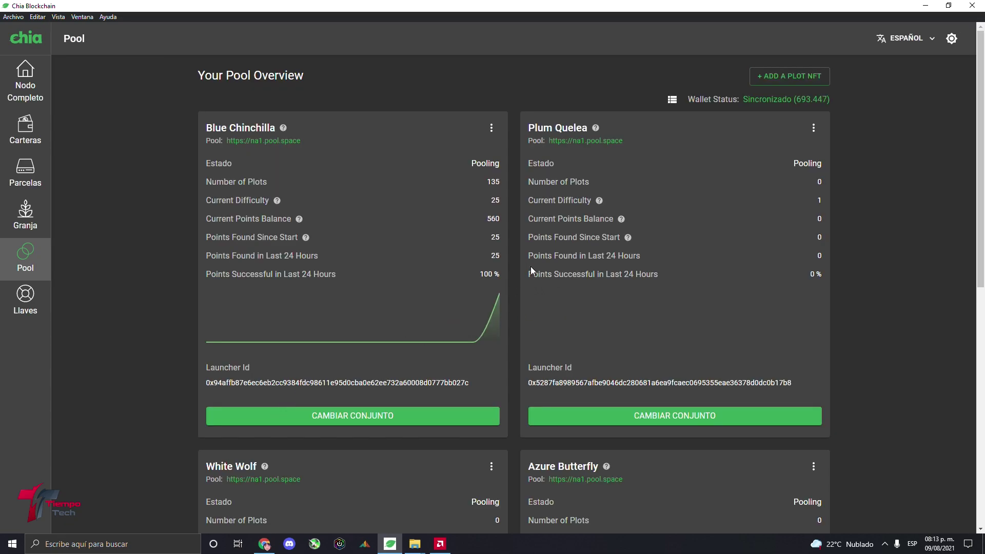
# Examine the pool address, status and plot details of every plot NFT in the pool overview.
pyautogui.scroll(-9, 532, 256)
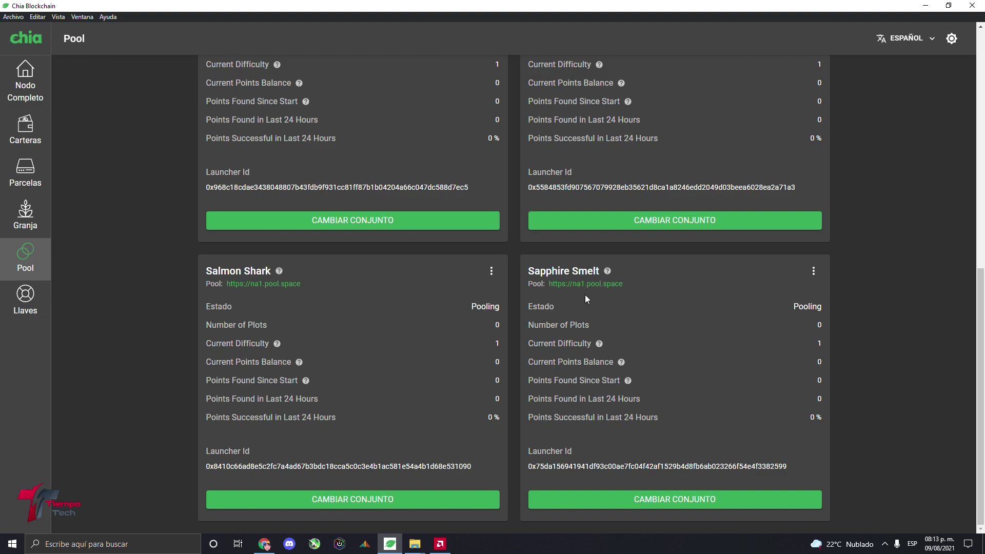
pyautogui.scroll(3, 585, 295)
pyautogui.scroll(3, 585, 294)
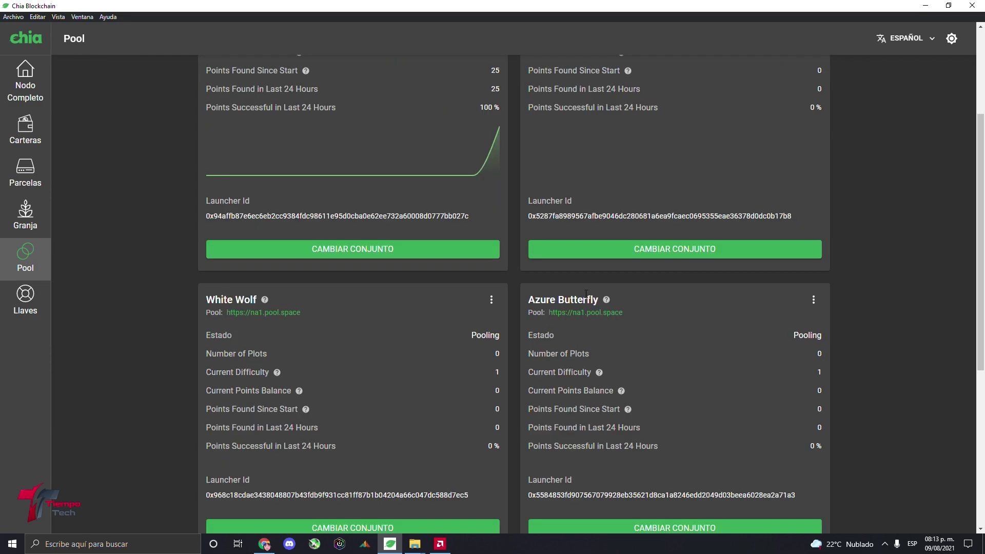
pyautogui.scroll(3, 585, 294)
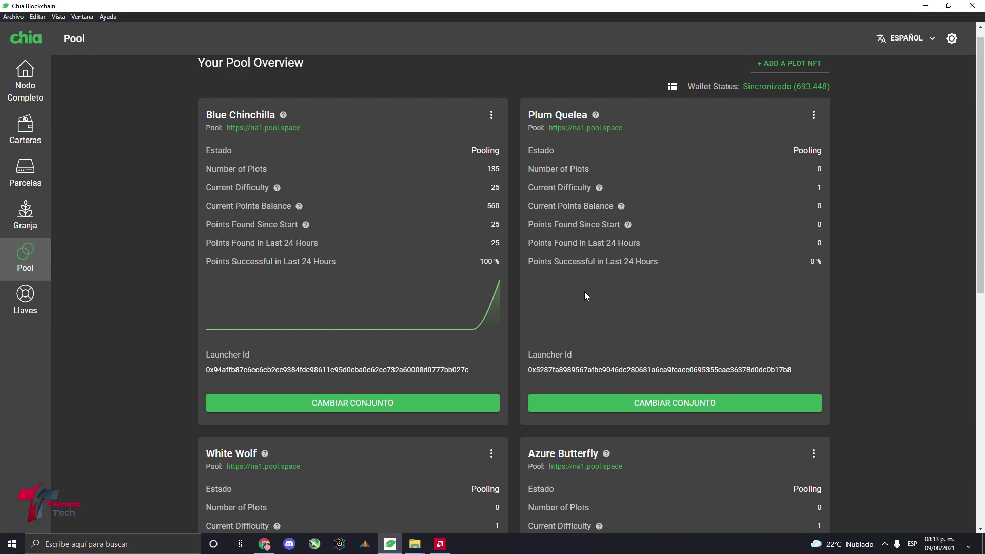
pyautogui.scroll(1, 587, 296)
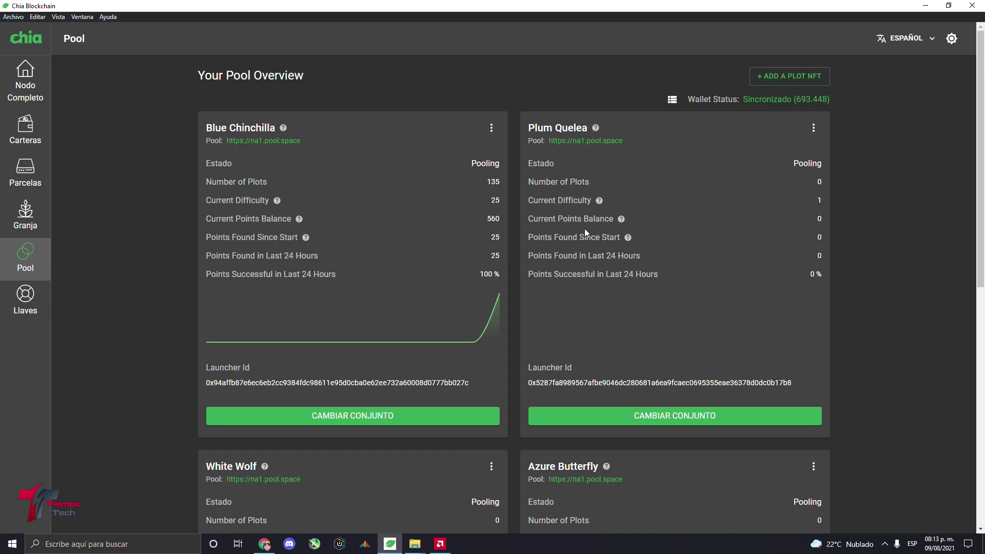
pyautogui.scroll(-9, 584, 231)
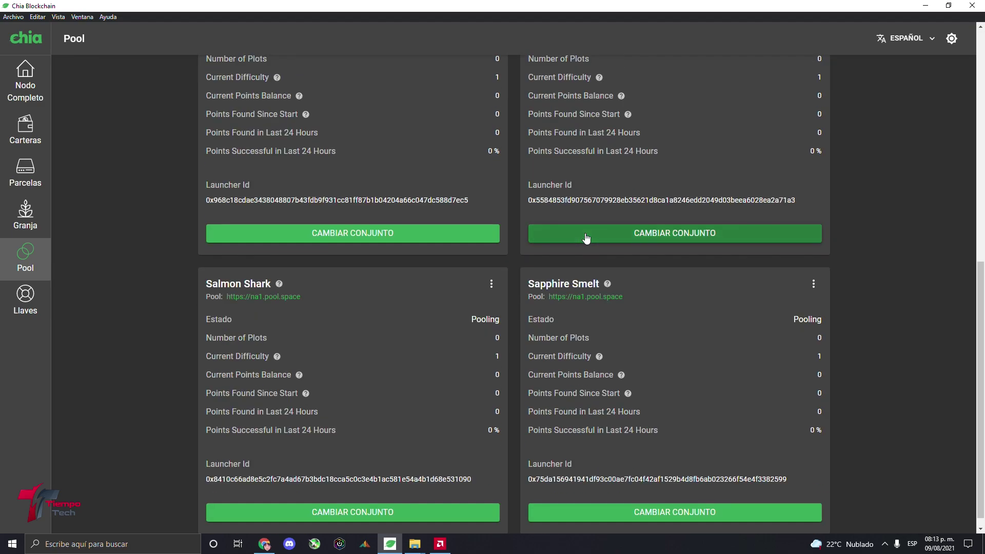
pyautogui.scroll(4, 586, 237)
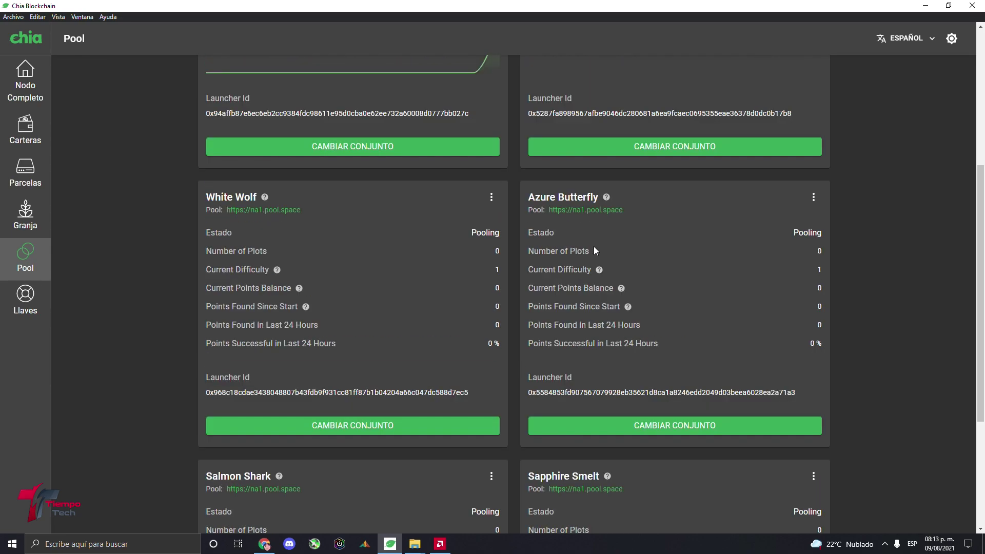
pyautogui.scroll(5, 593, 250)
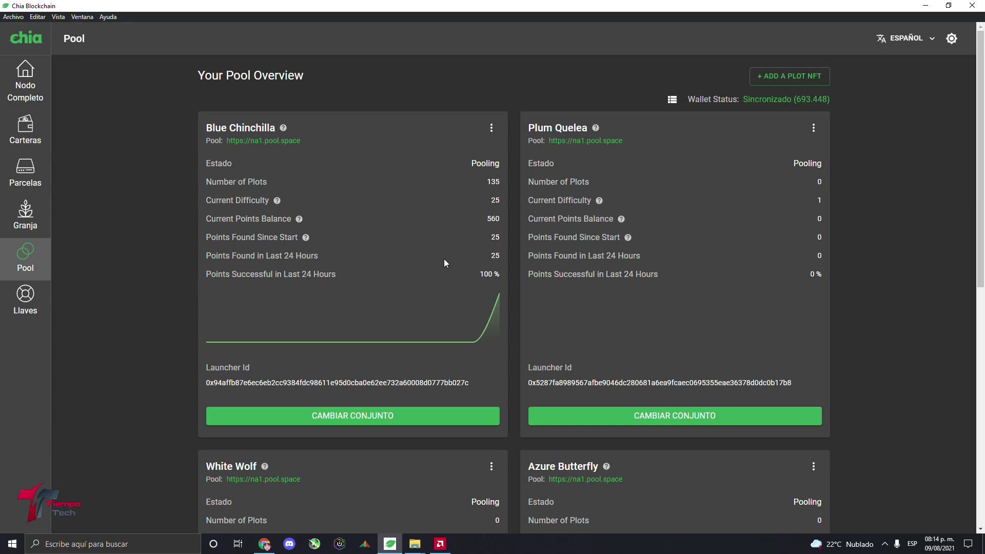
# Refresh the harvester's plot list and check the farm overview.
pyautogui.click(39, 221)
pyautogui.click(27, 259)
pyautogui.click(25, 177)
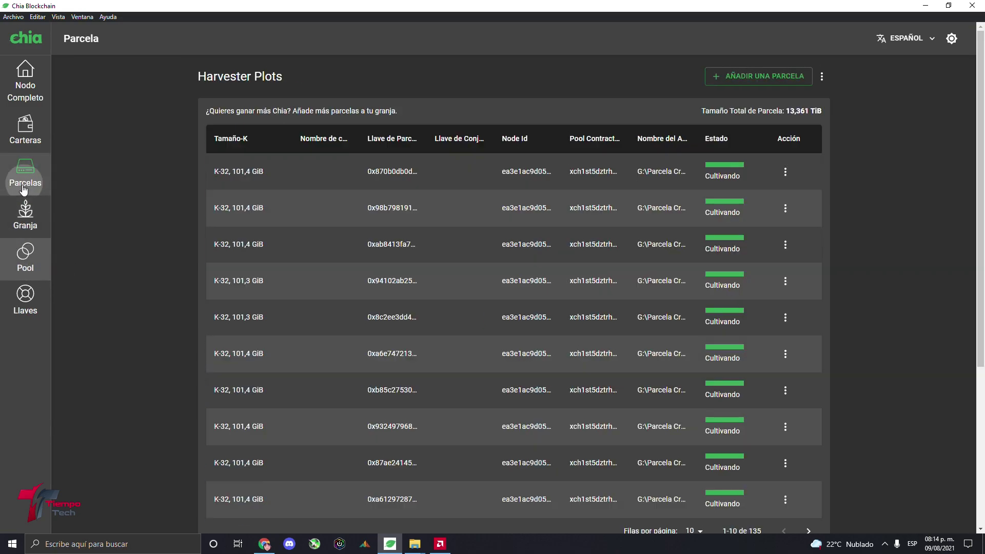
pyautogui.click(821, 77)
pyautogui.click(871, 70)
pyautogui.click(22, 225)
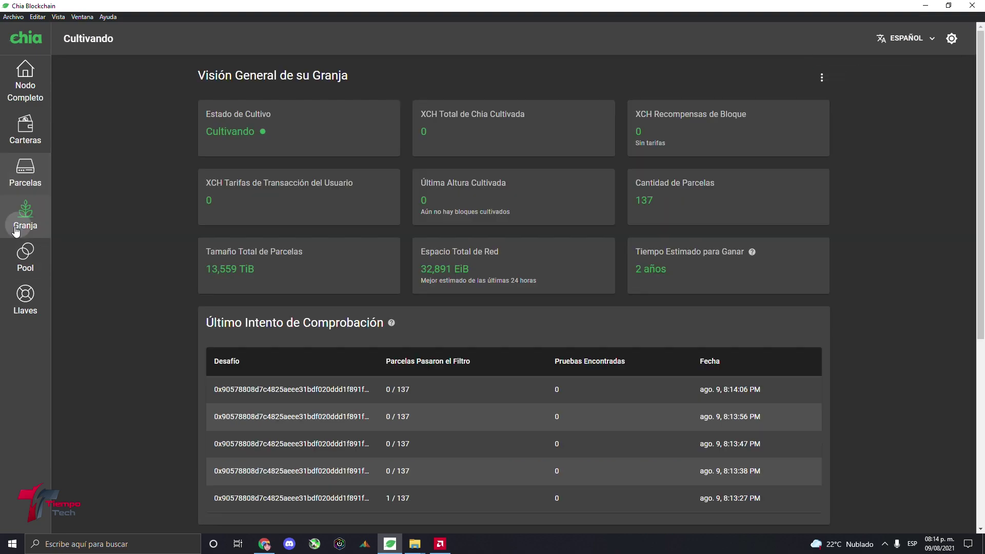
# Return to the pool overview and check the plot and point figures of the Blue Chinchilla plot NFT.
pyautogui.click(23, 259)
pyautogui.scroll(-2, 363, 198)
pyautogui.moveTo(367, 203)
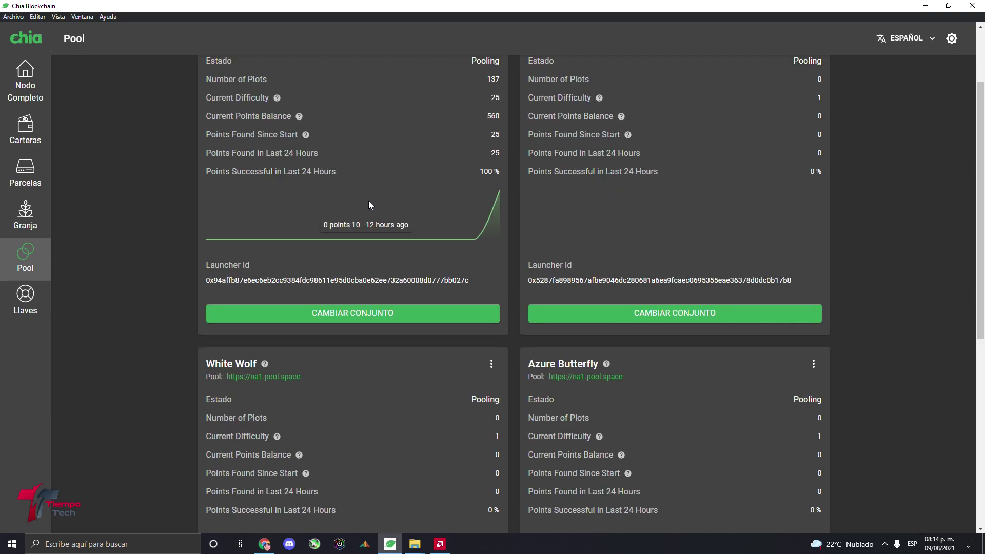
pyautogui.scroll(2, 369, 200)
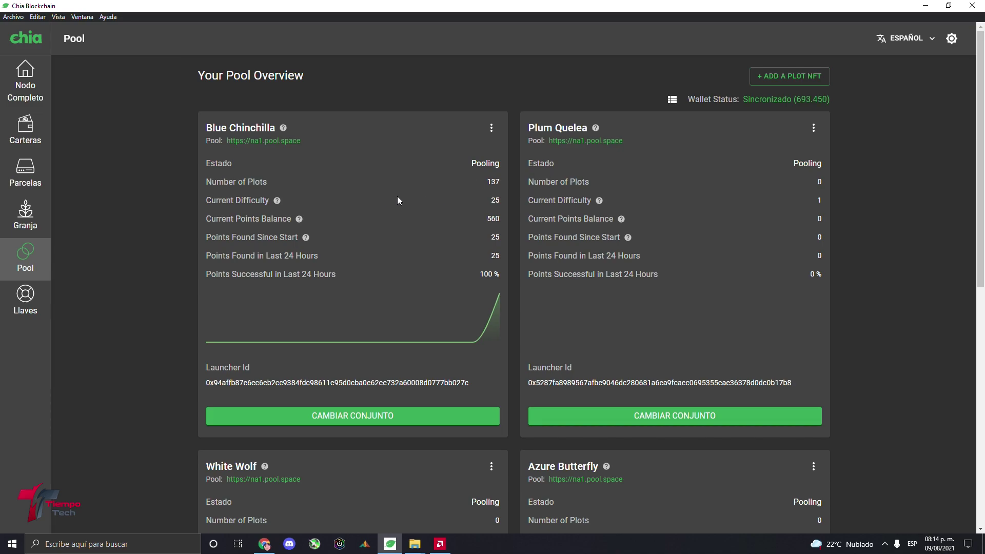
# Review the pool address, status and plot details of all plot NFTs in the pool overview.
pyautogui.scroll(-2, 399, 200)
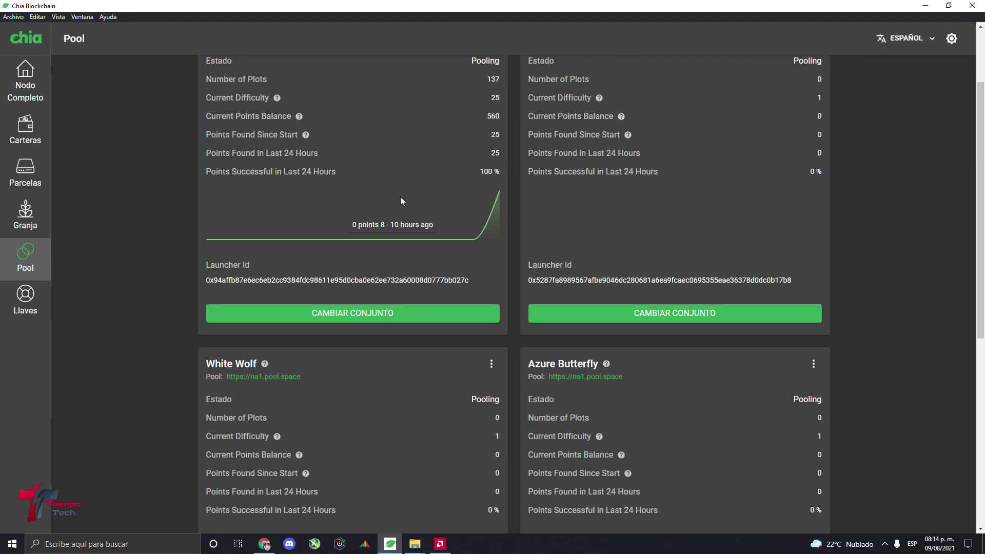
pyautogui.scroll(-3, 395, 200)
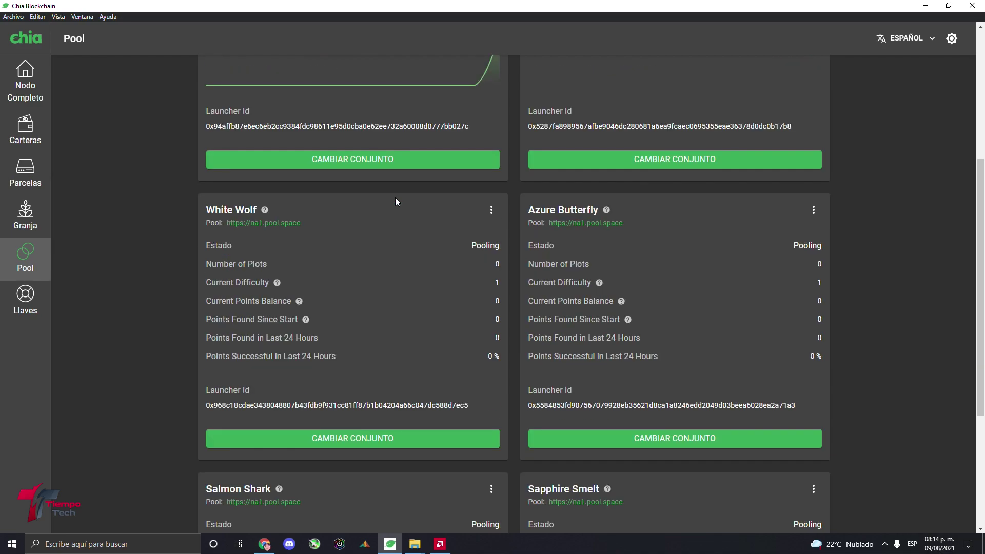
pyautogui.scroll(-3, 397, 200)
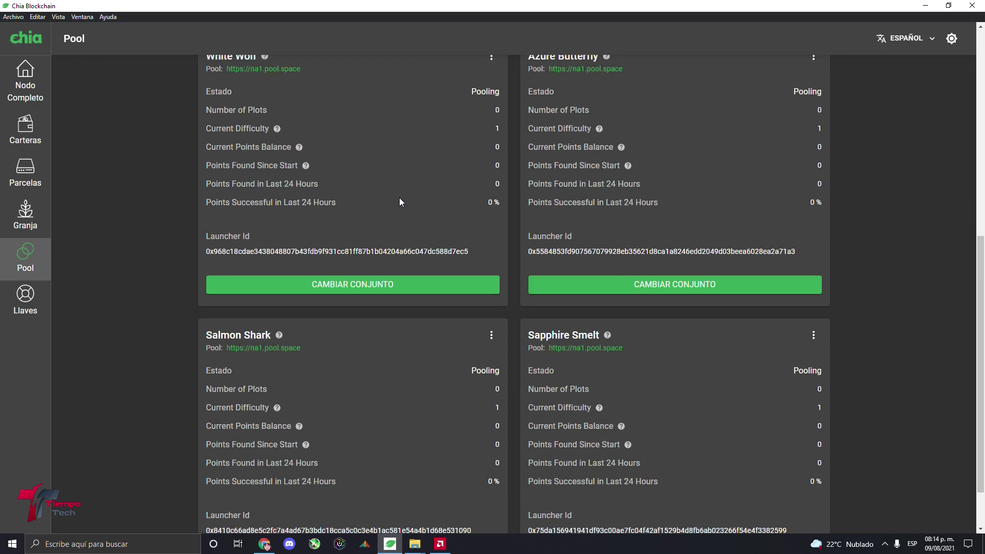
pyautogui.scroll(-2, 399, 201)
pyautogui.scroll(7, 435, 226)
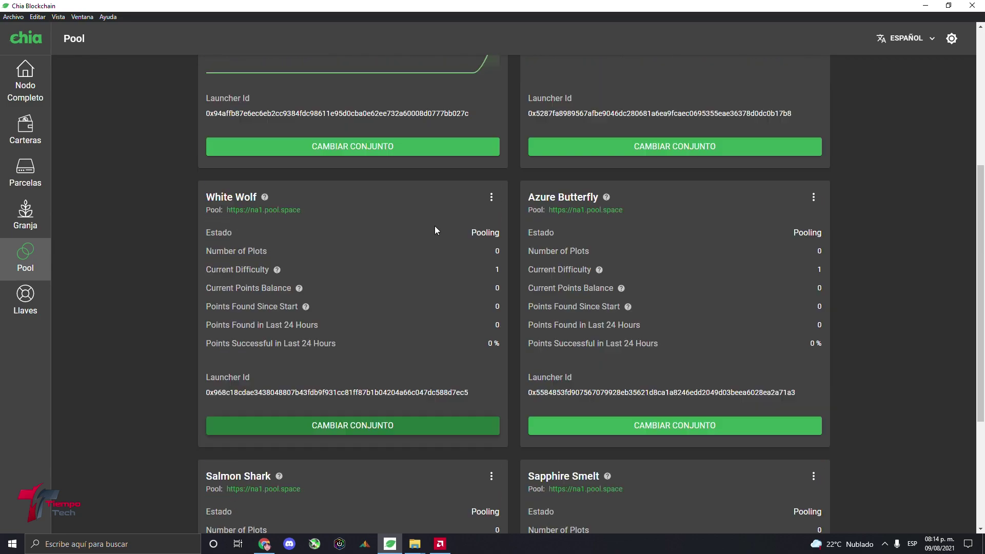
pyautogui.scroll(2, 435, 230)
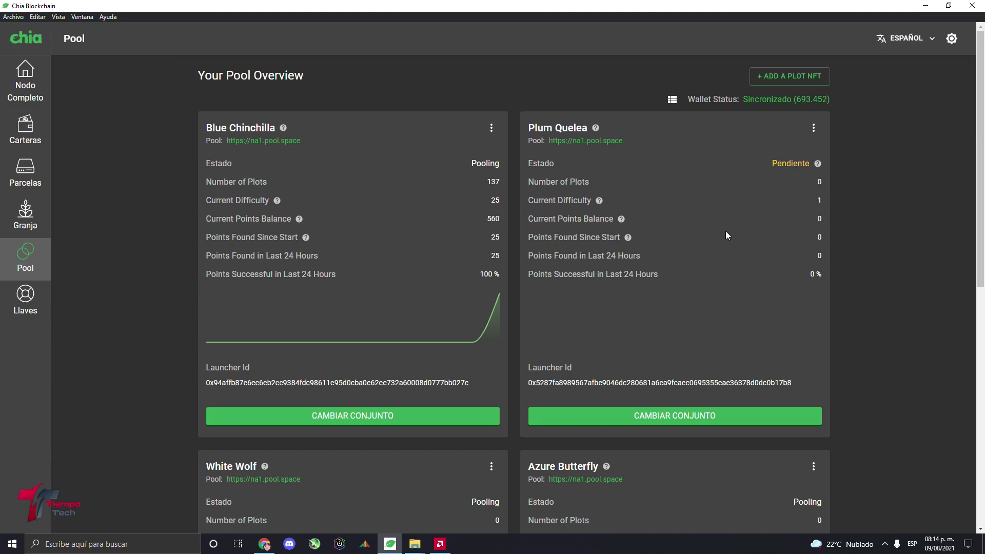
# Open the add-plot form for the Plum Quelea plot NFT and review its directory and pool sections.
pyautogui.click(814, 128)
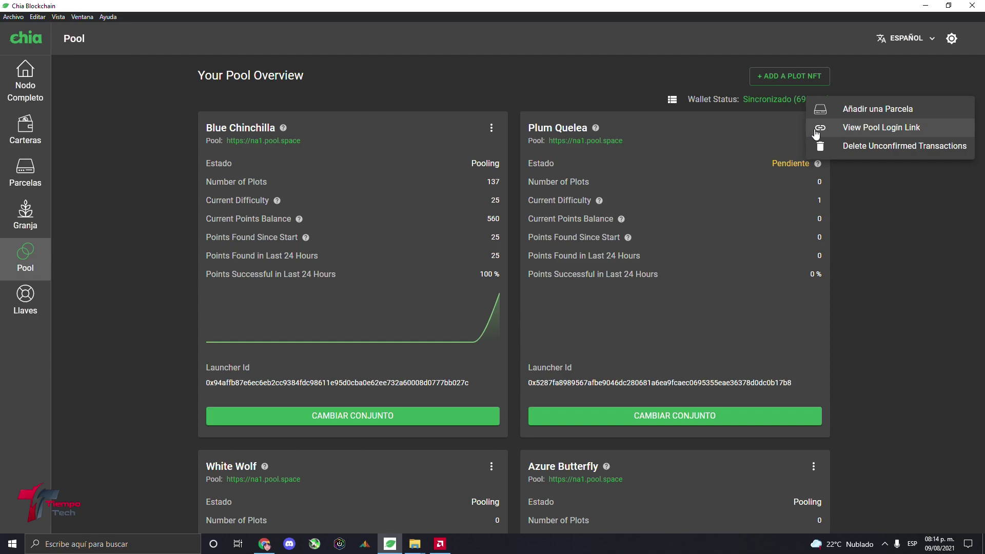
pyautogui.click(857, 110)
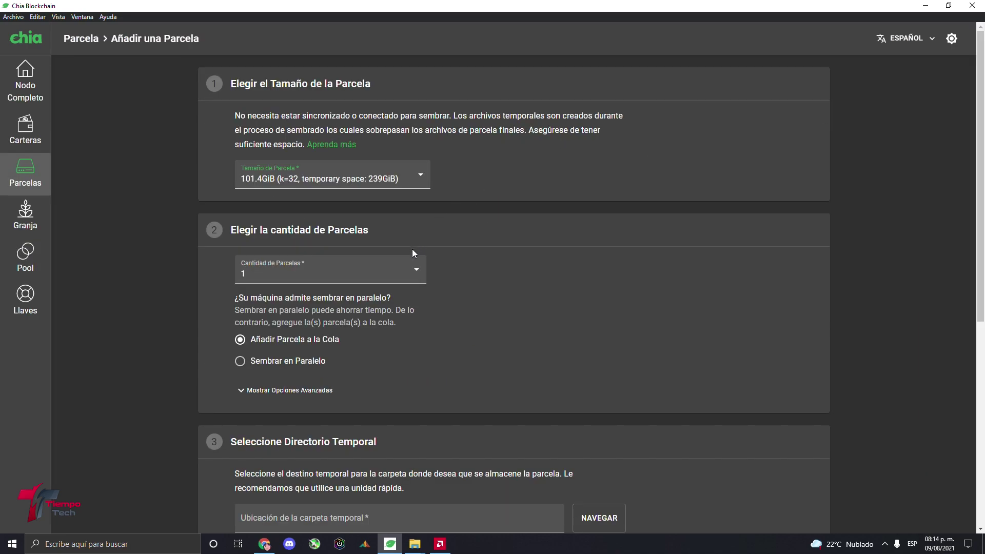
pyautogui.scroll(-6, 382, 287)
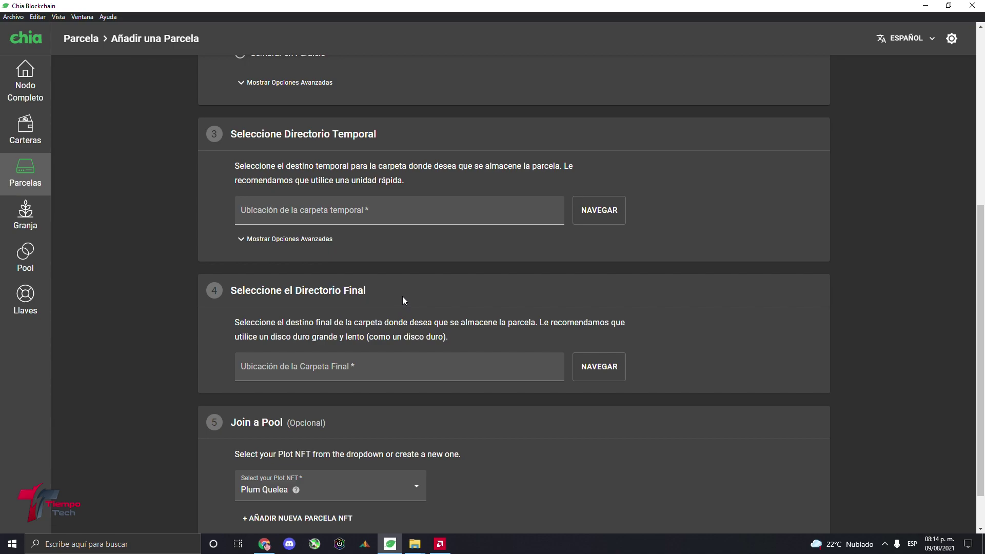
pyautogui.scroll(-1, 403, 299)
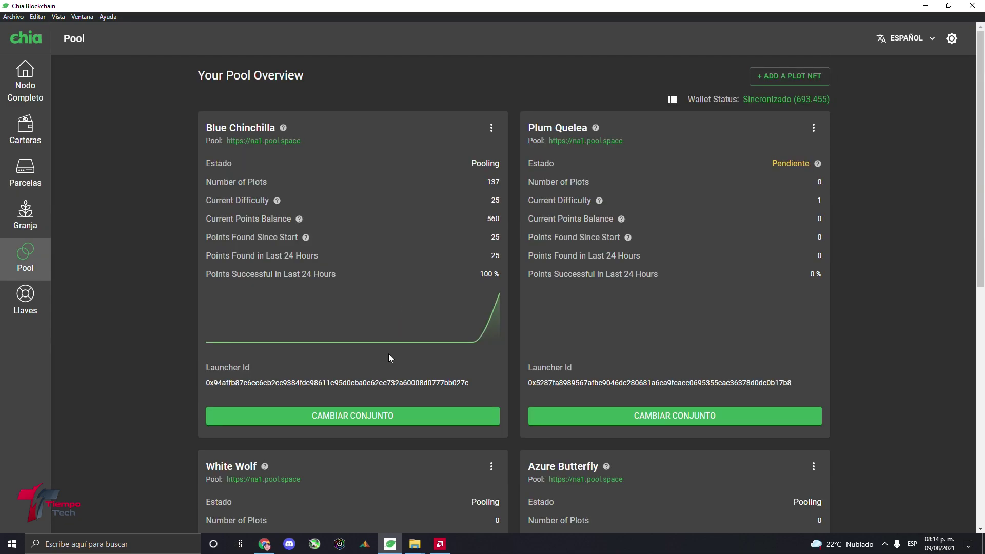
# Review the options for creating a new plot NFT within Plum Quelea's add-plot form, and return to the pool overview.
pyautogui.click(813, 128)
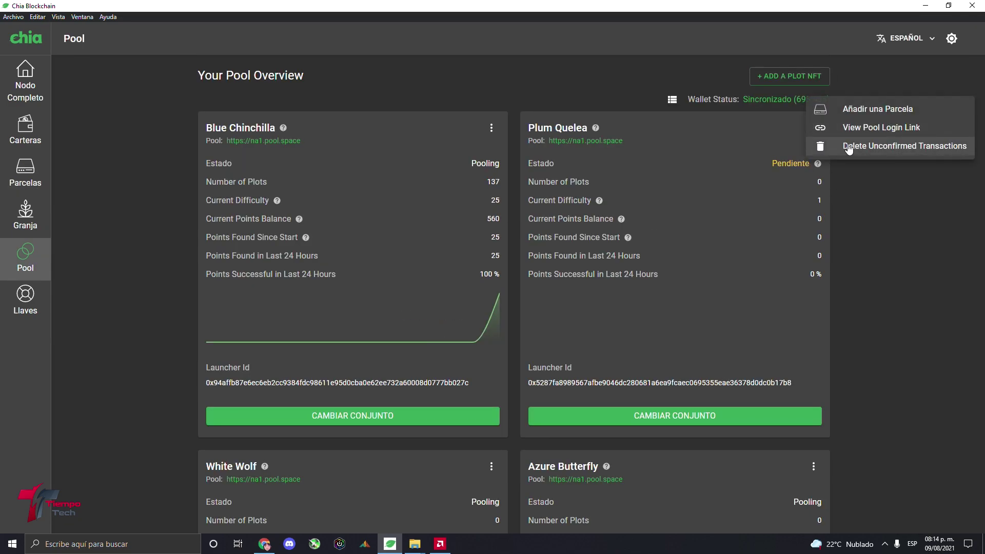
pyautogui.click(850, 109)
pyautogui.scroll(-7, 351, 354)
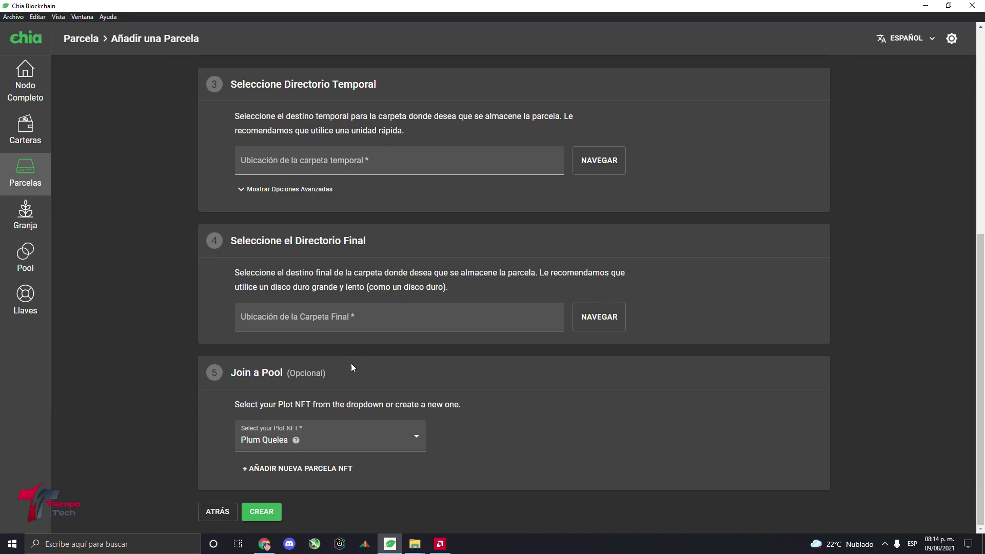
pyautogui.click(279, 468)
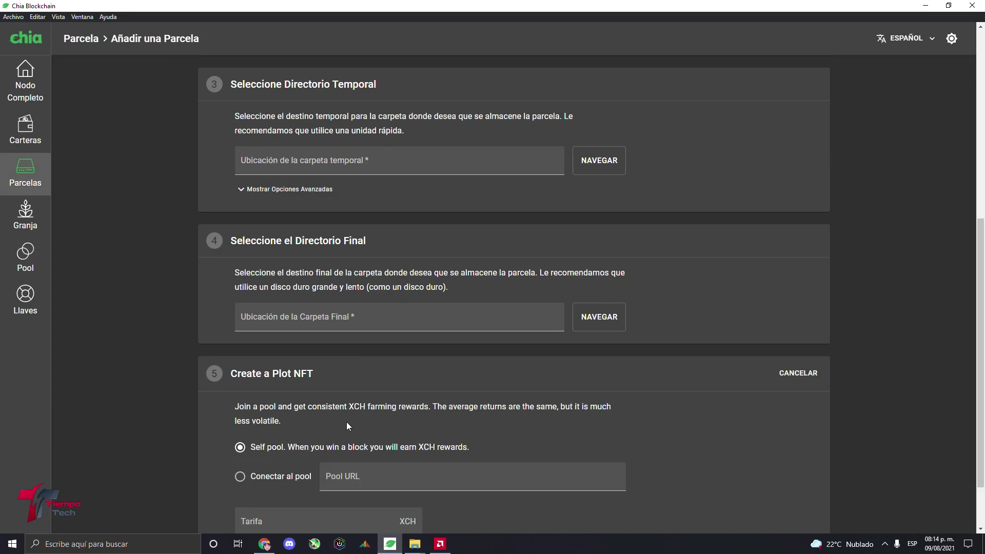
pyautogui.scroll(-2, 345, 422)
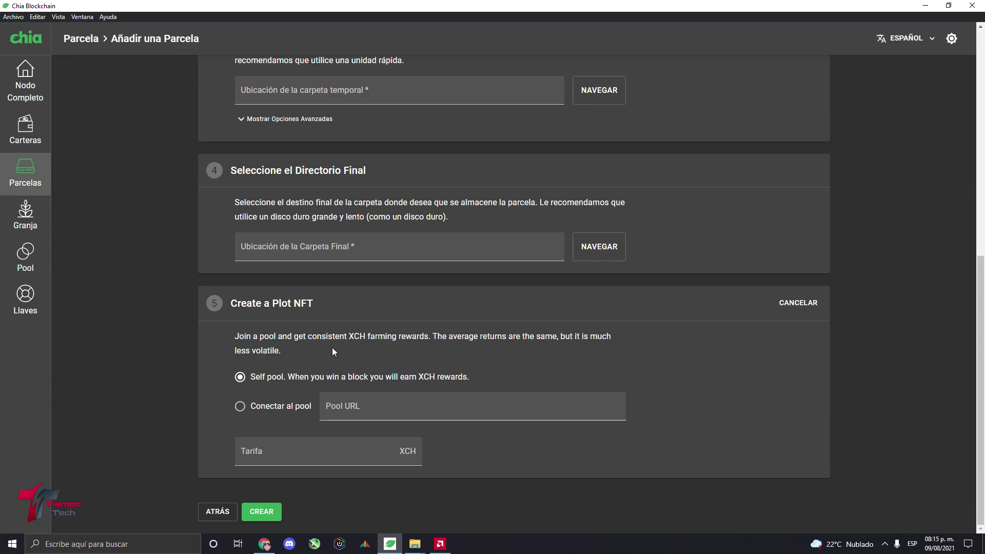
pyautogui.scroll(10, 333, 344)
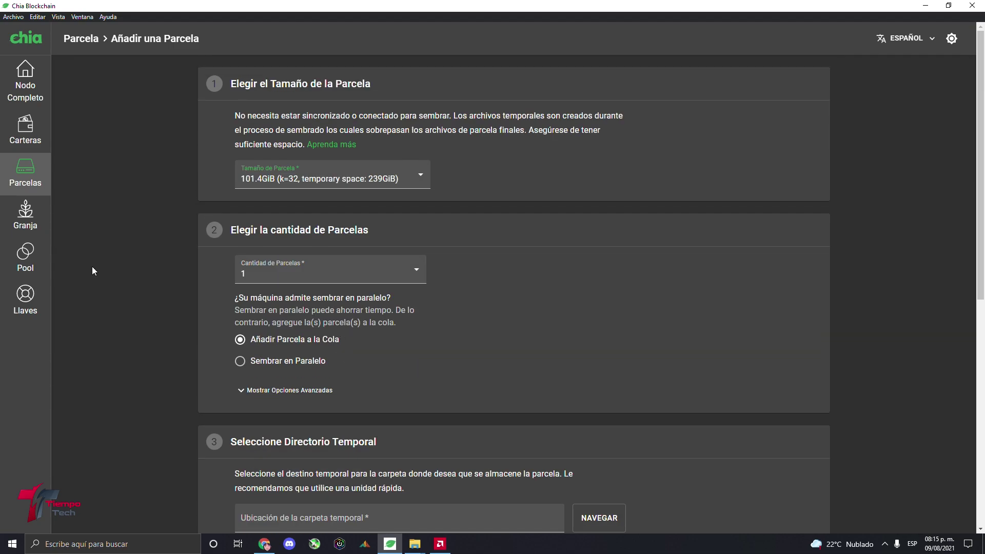
pyautogui.click(32, 261)
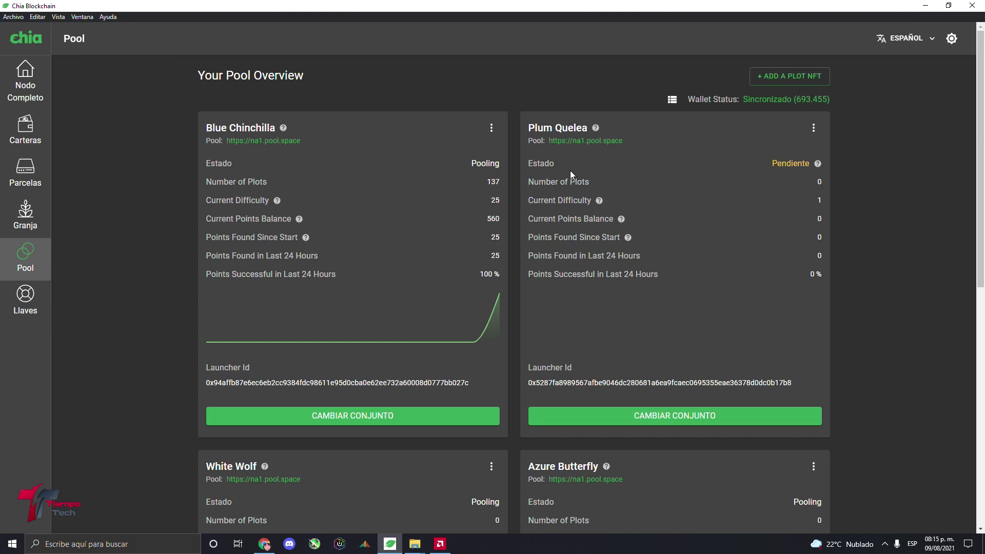
# Read the explanation of Plum Quelea's status and compare it with the plot and point figures of Blue Chinchilla.
pyautogui.moveTo(753, 164); pyautogui.dragTo(810, 164)
pyautogui.moveTo(820, 167)
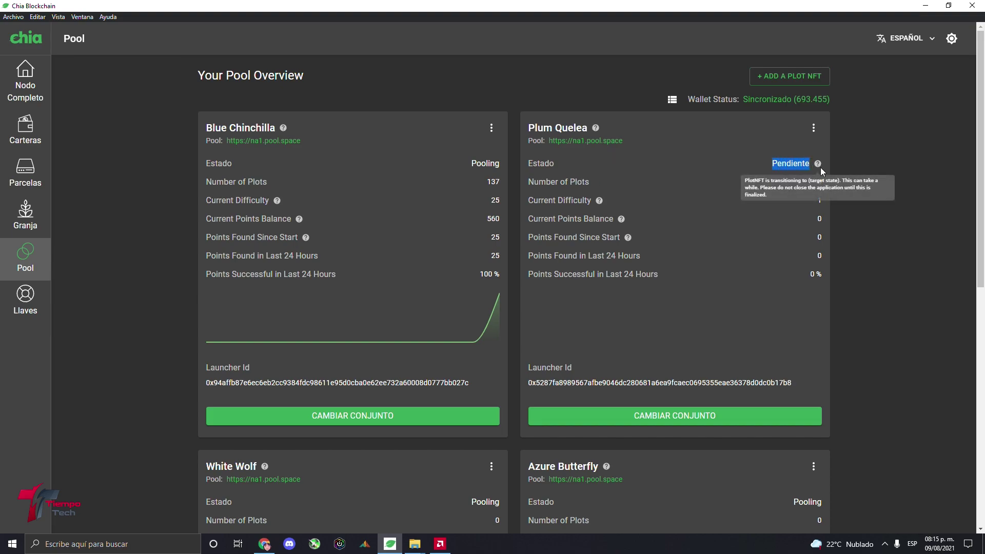
pyautogui.moveTo(498, 281); pyautogui.dragTo(504, 186)
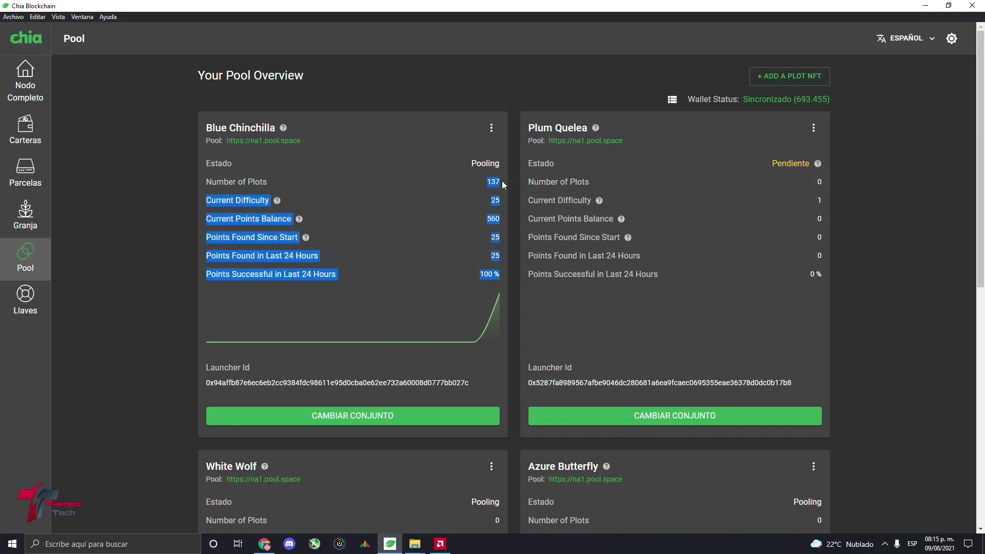
pyautogui.click(454, 158)
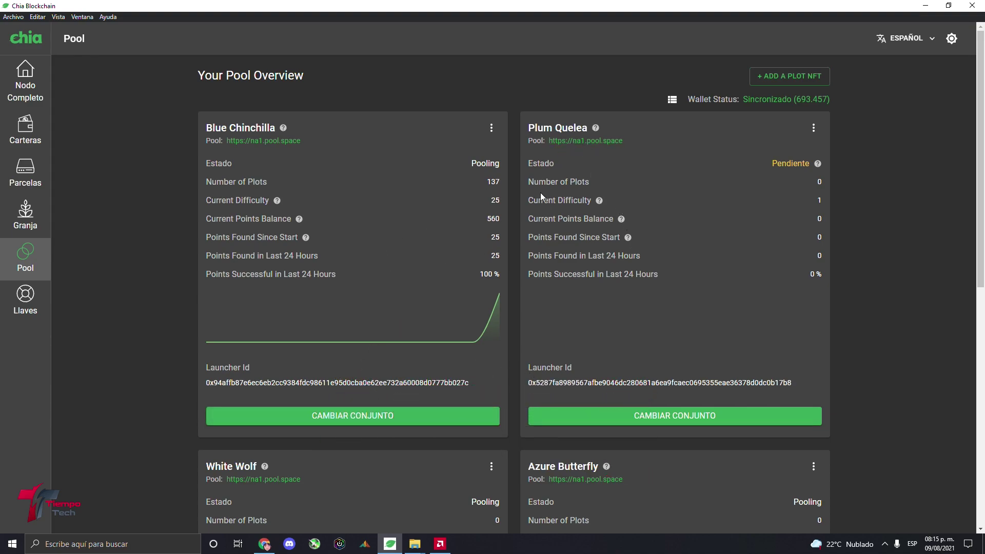
# Reopen the add-plot form for Plum Quelea, examine its plot quantity, directory and pool settings, and go back to the pool overview.
pyautogui.click(813, 127)
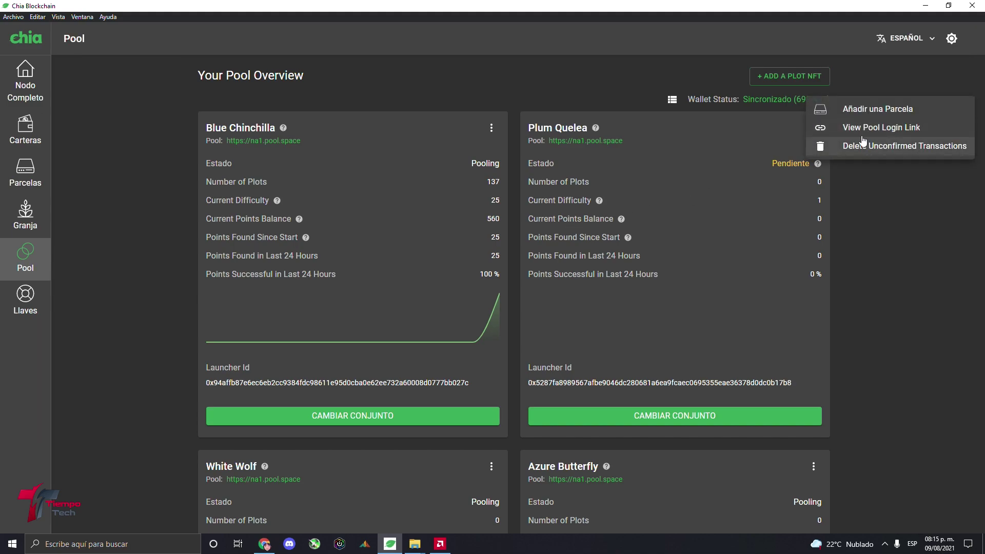
pyautogui.click(847, 109)
pyautogui.scroll(-2, 365, 285)
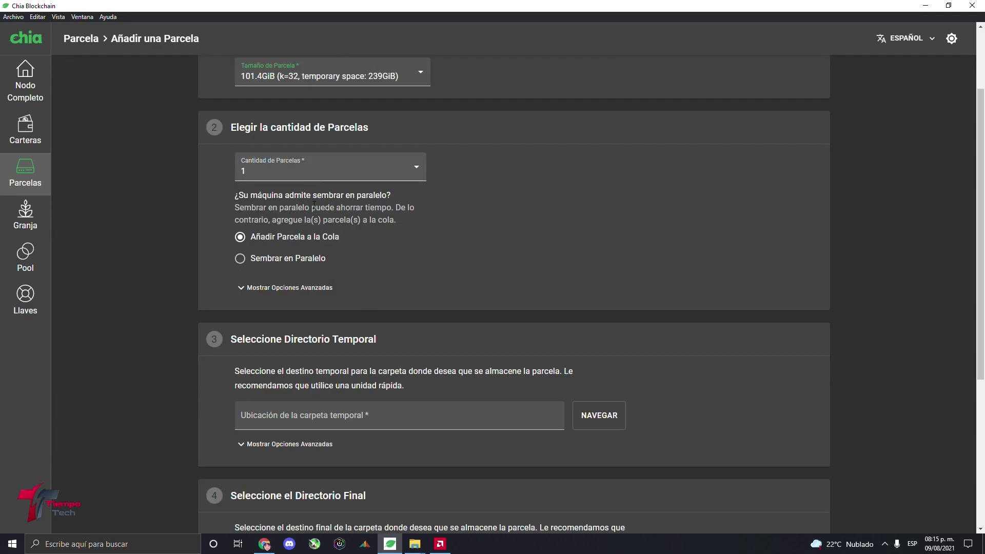
pyautogui.scroll(-1, 314, 347)
pyautogui.scroll(-1, 317, 331)
pyautogui.scroll(1, 393, 358)
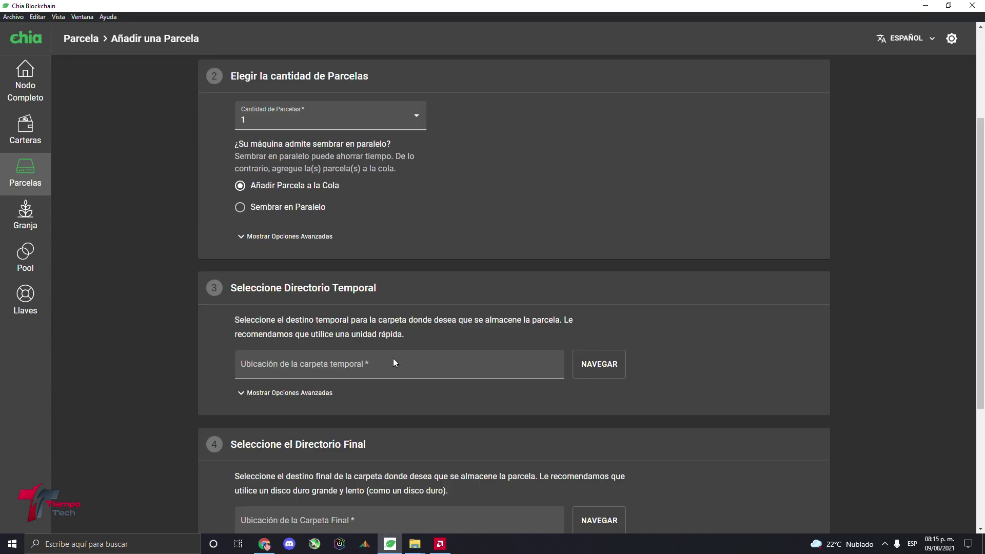
pyautogui.scroll(-4, 359, 400)
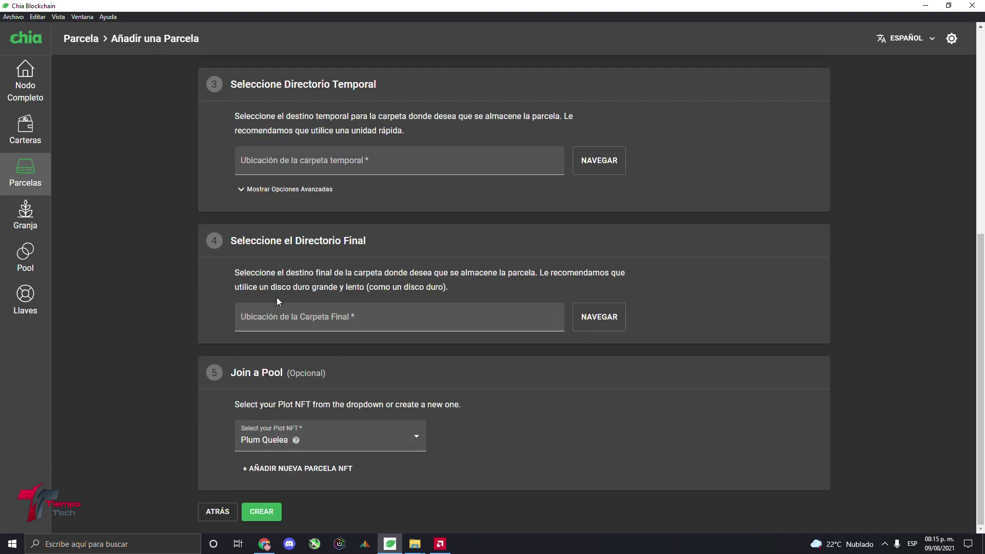
pyautogui.scroll(1, 330, 243)
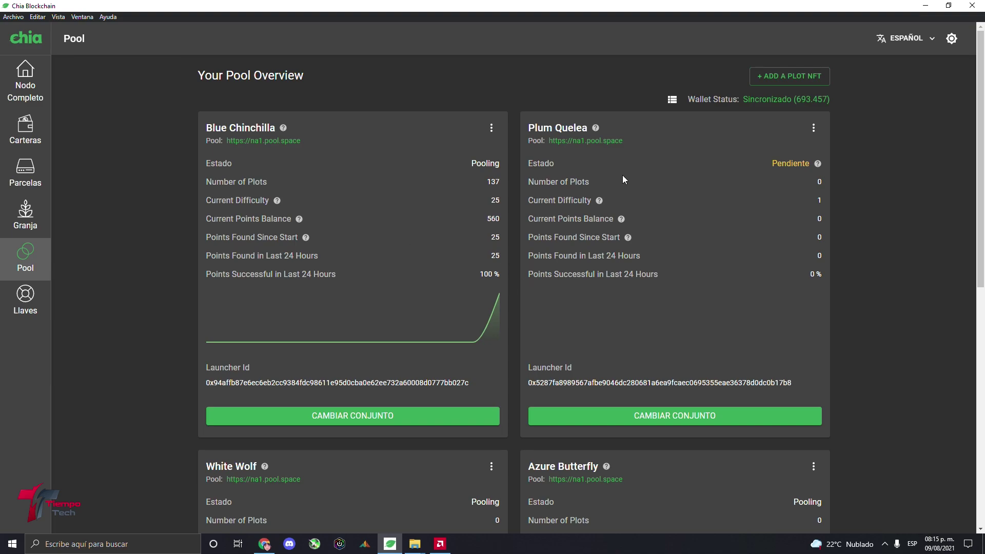
# Switch to the CorePool site in Chrome and view its leaderboard and the How To Join page translated into Spanish.
pyautogui.moveTo(545, 386)
pyautogui.click(265, 544)
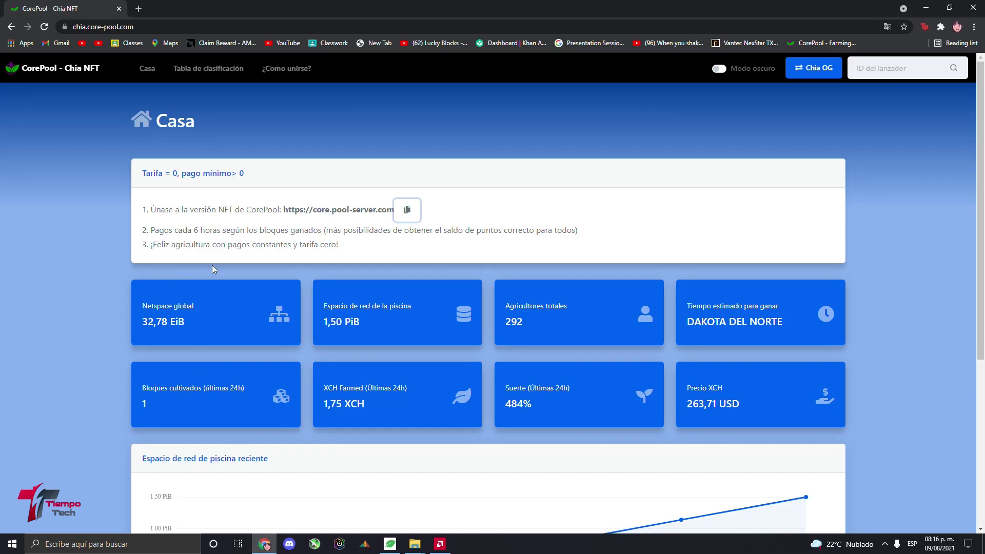
pyautogui.click(213, 72)
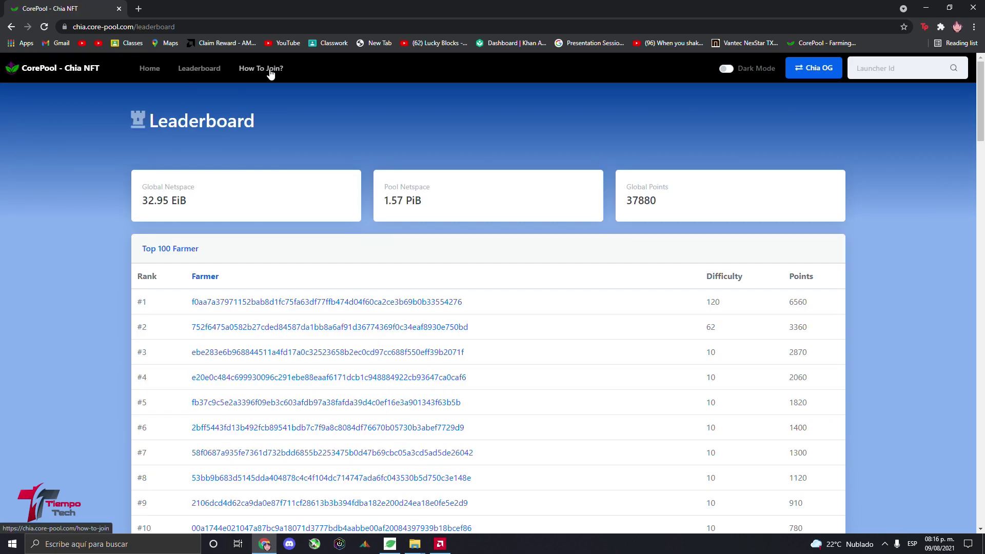
pyautogui.click(262, 73)
pyautogui.rightClick(416, 144)
pyautogui.click(475, 260)
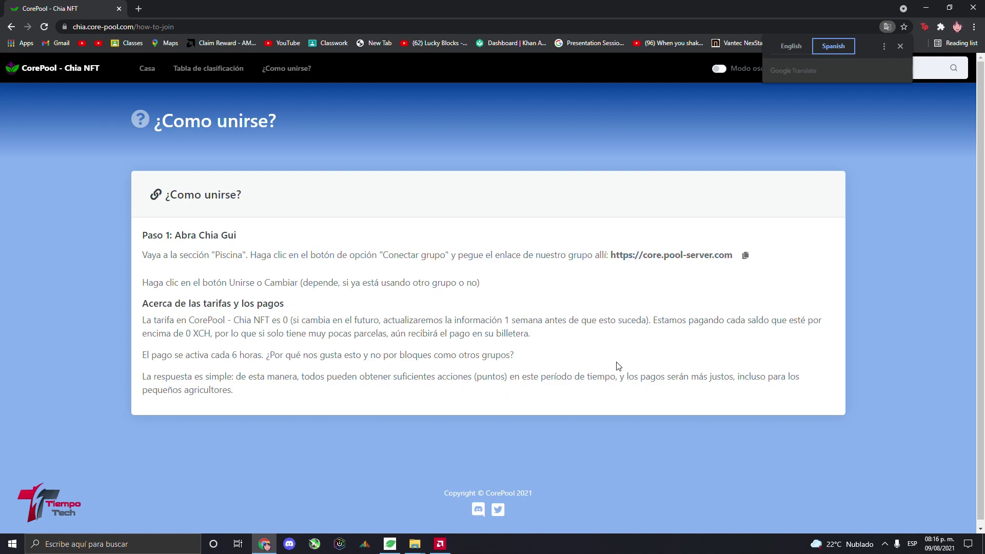
# Visit CorePool's Chia OG site from the home page and return to the Chia NFT version.
pyautogui.click(145, 70)
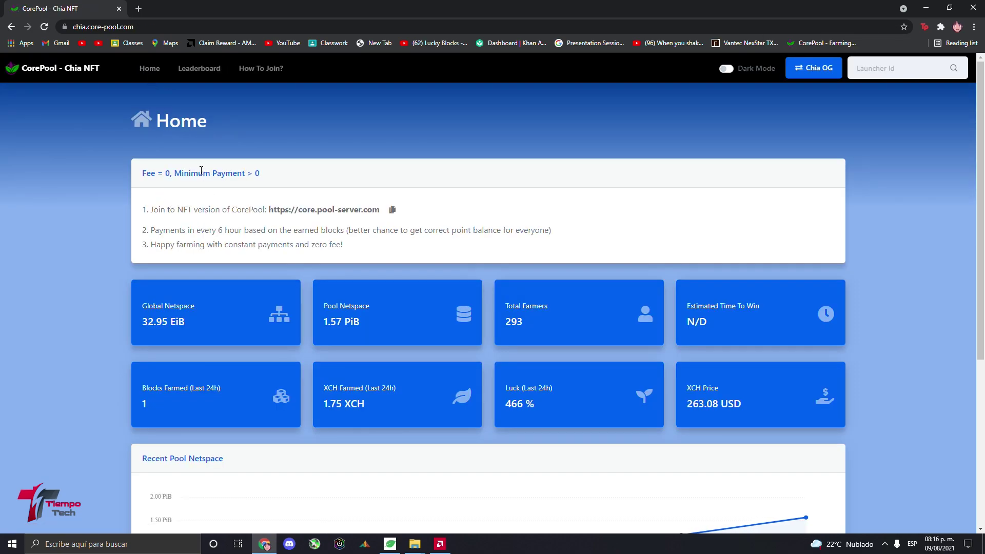
pyautogui.click(818, 72)
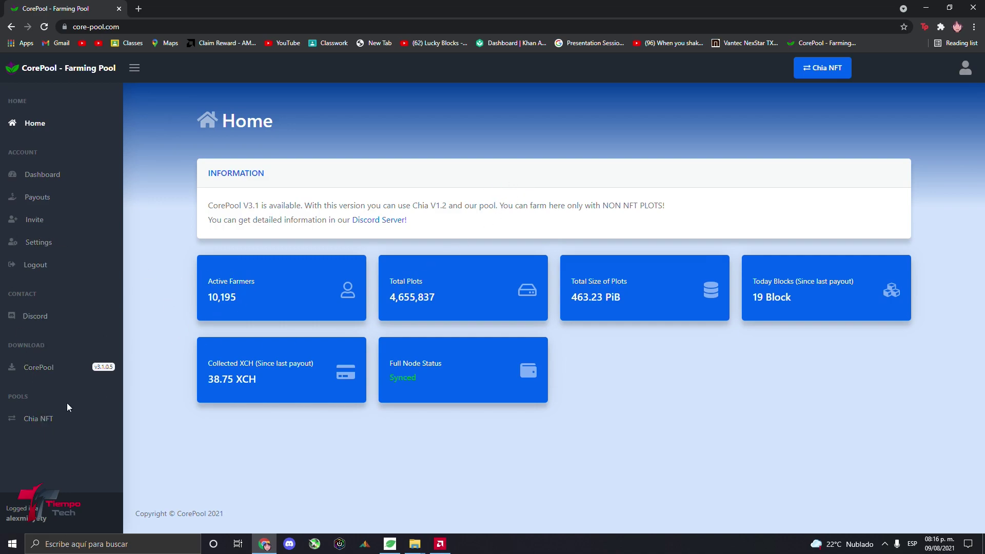
pyautogui.click(50, 418)
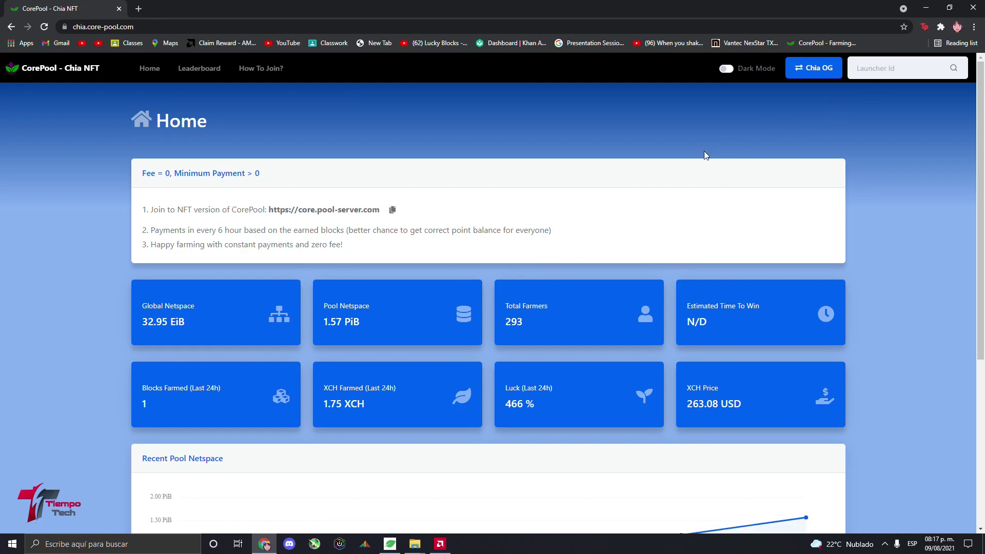
# Search the CorePool site for the Plum Quelea plot NFT using its launcher ID from the Chia client.
pyautogui.click(395, 545)
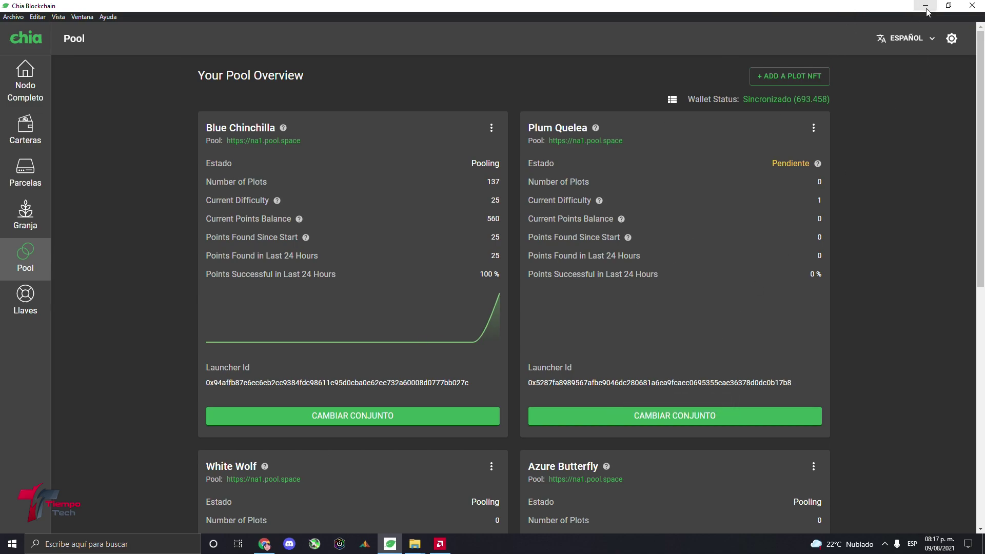
pyautogui.hotkey('alt', 'Tab')
pyautogui.rightClick(900, 62)
pyautogui.click(900, 144)
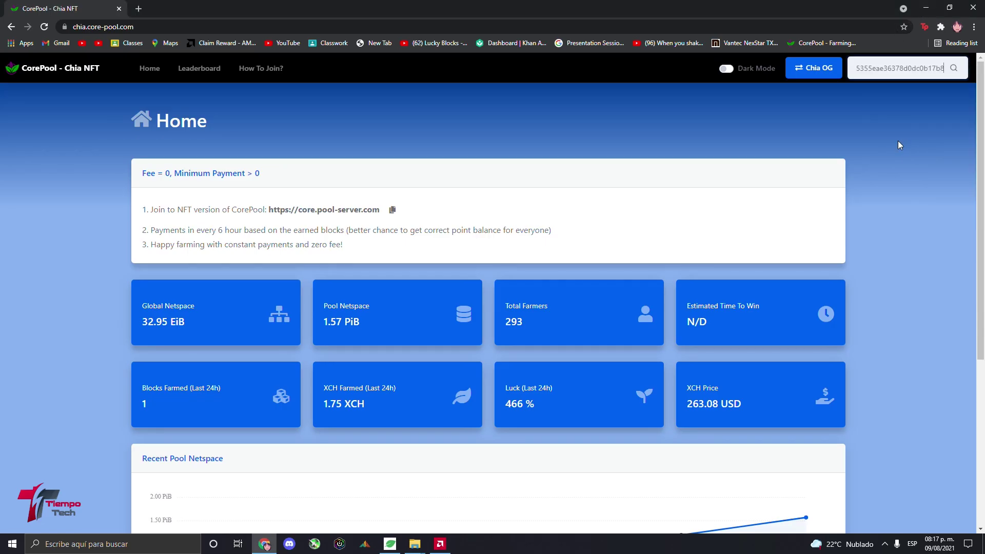
pyautogui.click(952, 68)
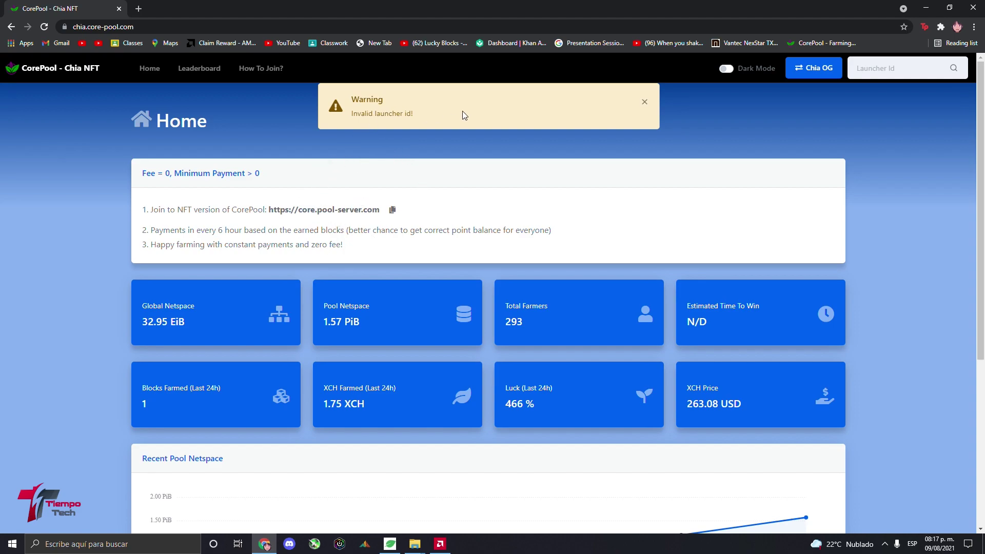
# Switch back to the Chia client and check the status and available actions of the Plum Quelea plot NFT.
pyautogui.click(390, 544)
pyautogui.moveTo(773, 163); pyautogui.dragTo(797, 164)
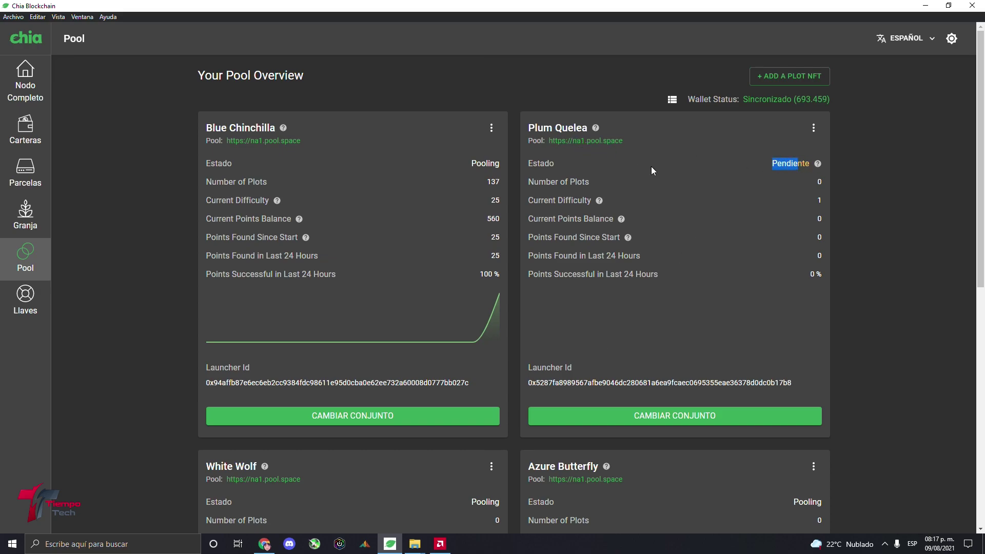
pyautogui.click(814, 128)
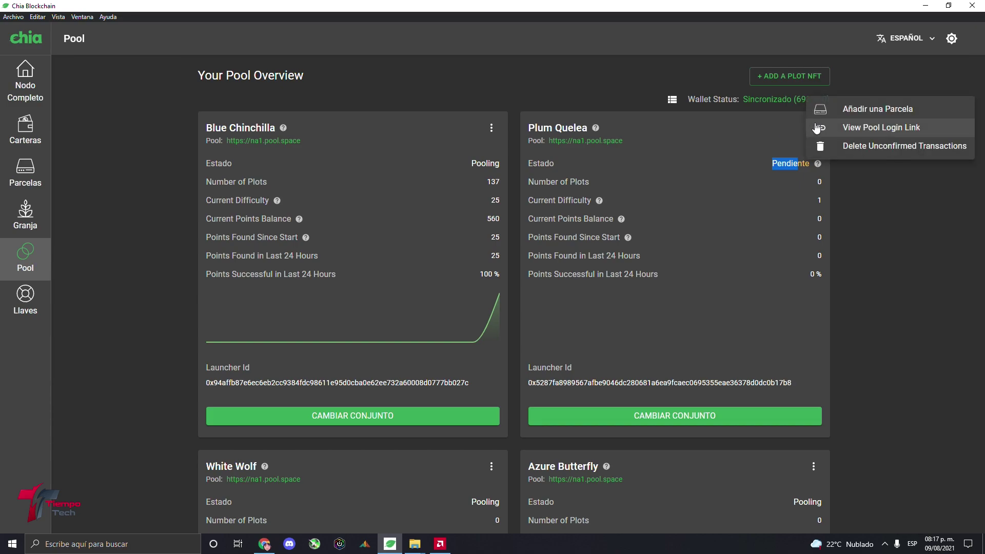
# Refresh the harvester's plot list and return to the pool overview.
pyautogui.click(23, 209)
pyautogui.click(26, 174)
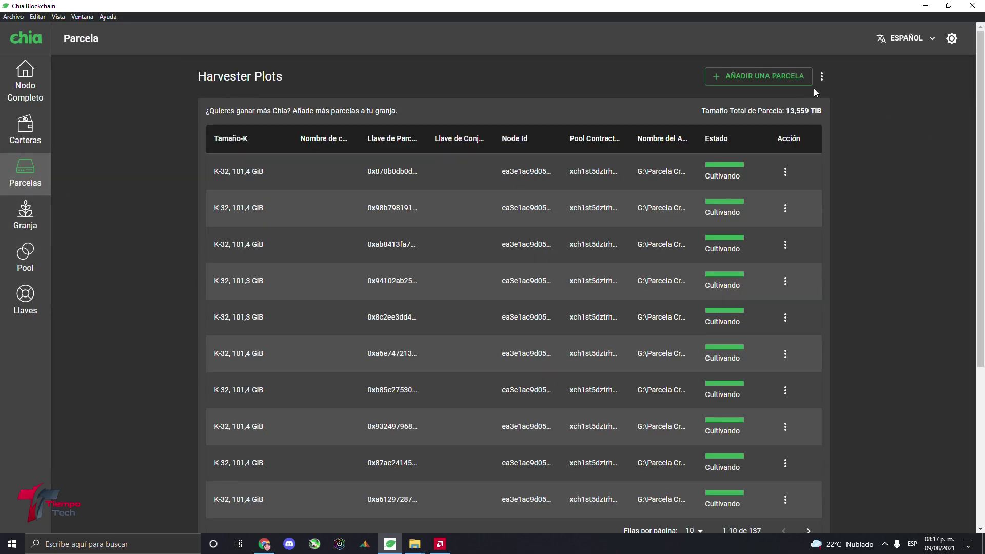
pyautogui.click(822, 78)
pyautogui.click(855, 68)
pyautogui.click(25, 257)
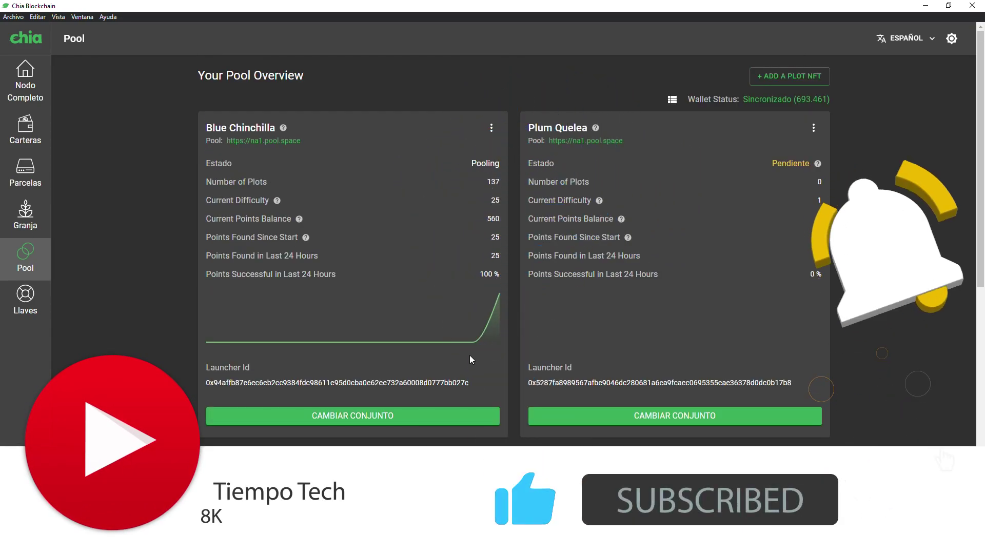
pyautogui.hotkey('alt', 'r')
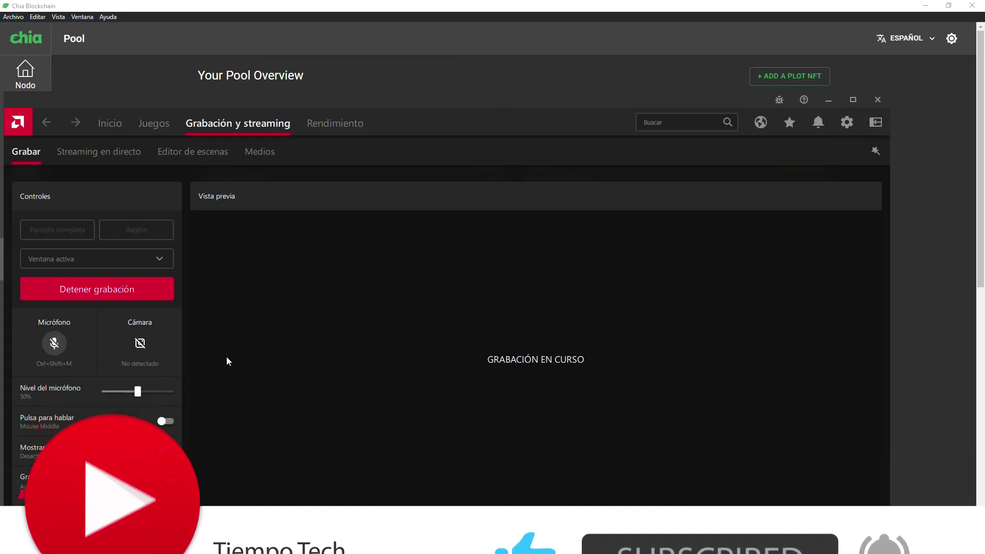